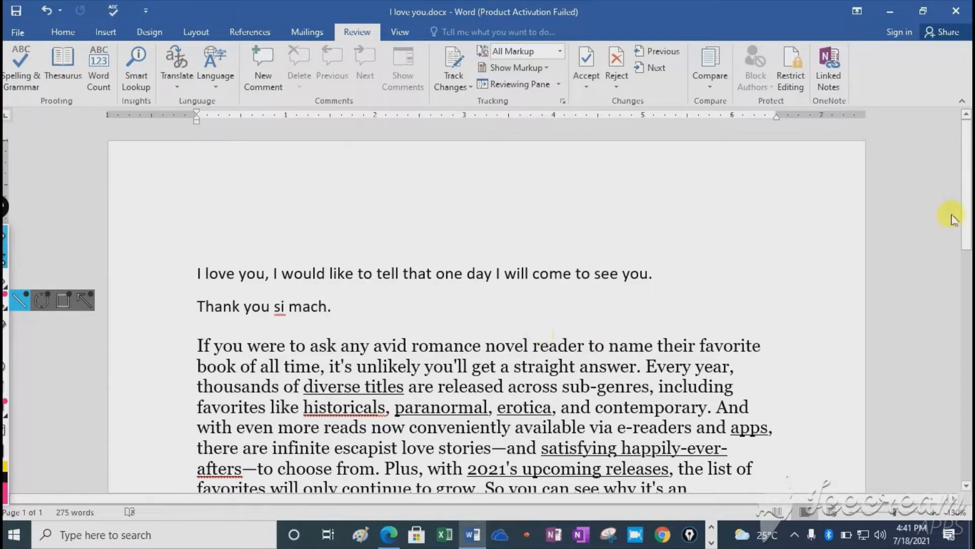
pyautogui.moveTo(967, 192)
pyautogui.mouseDown()
pyautogui.moveTo(962, 376)
pyautogui.moveTo(965, 206)
pyautogui.mouseUp()
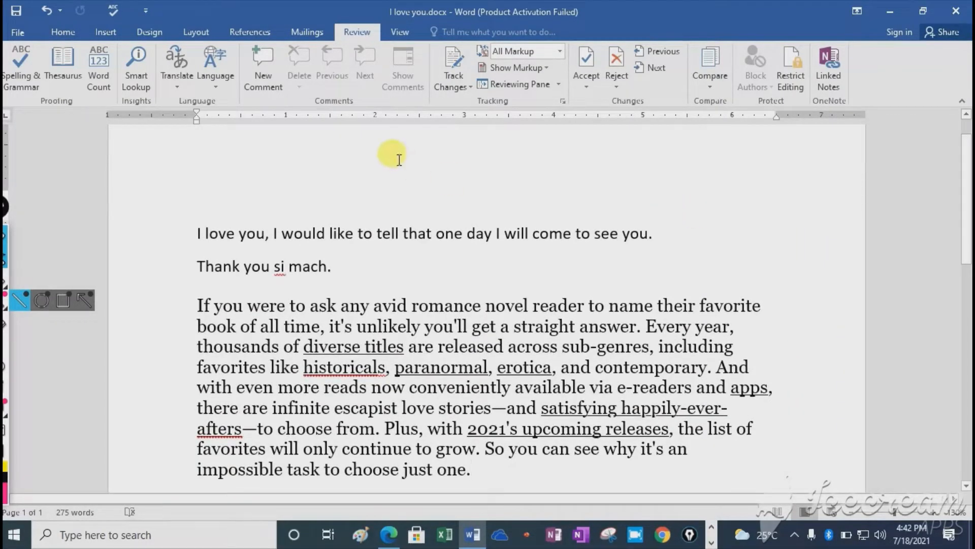
pyautogui.click(65, 30)
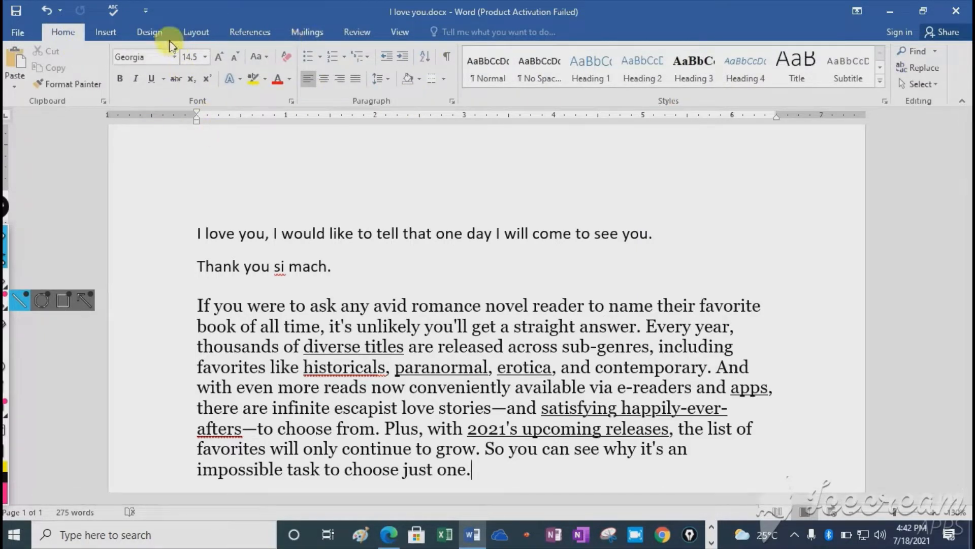
pyautogui.click(354, 32)
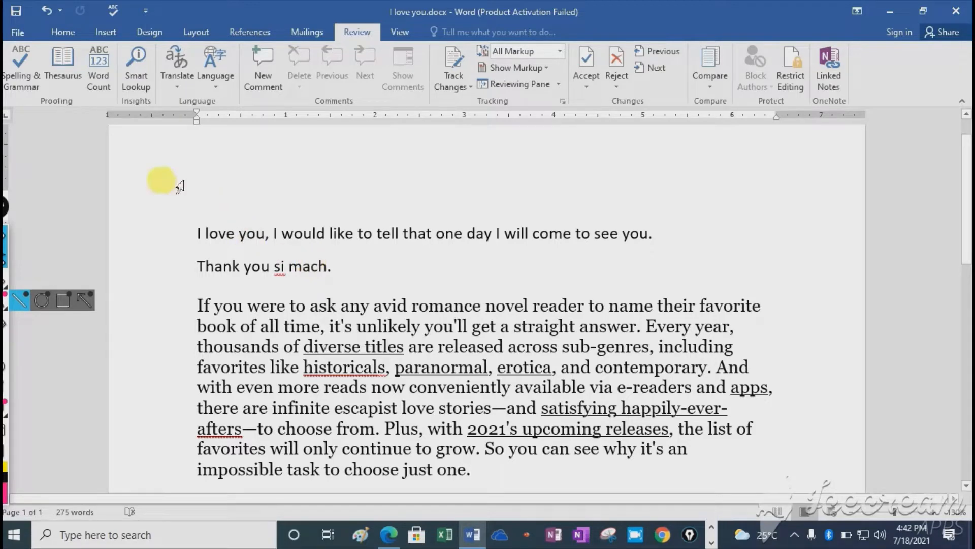
pyautogui.click(20, 65)
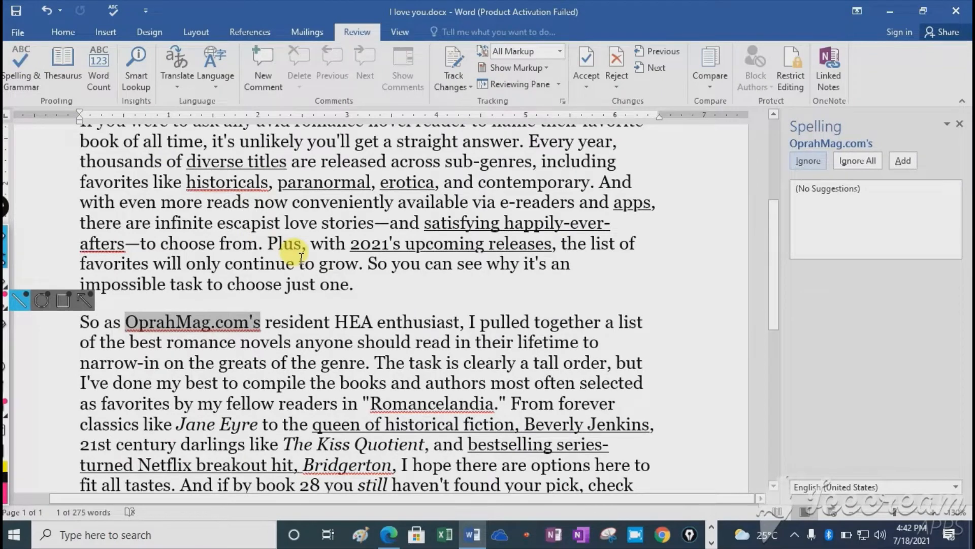
pyautogui.click(960, 124)
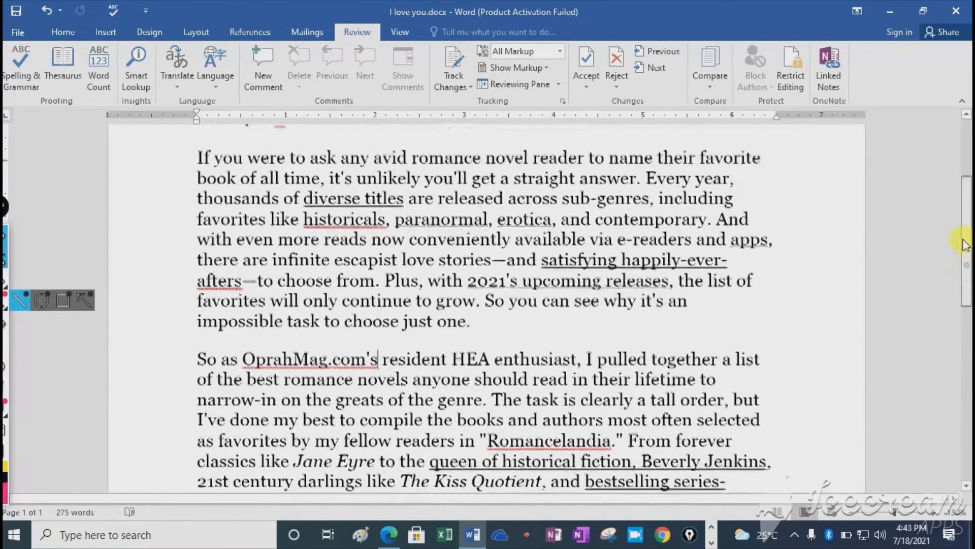
# Spell-check the word "si" in the second line and change it to the suggestion "so".
pyautogui.scroll(3, 962, 228)
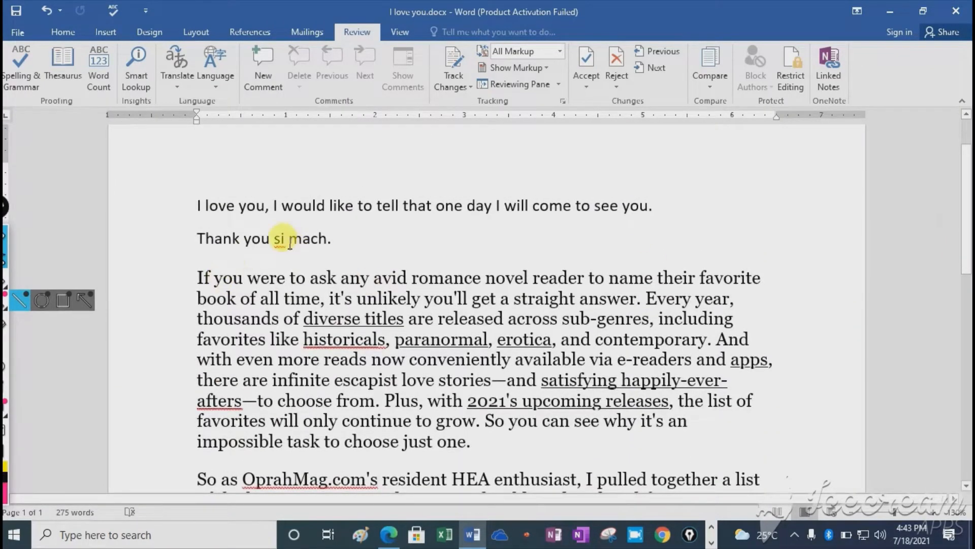
pyautogui.moveTo(274, 239); pyautogui.dragTo(285, 239)
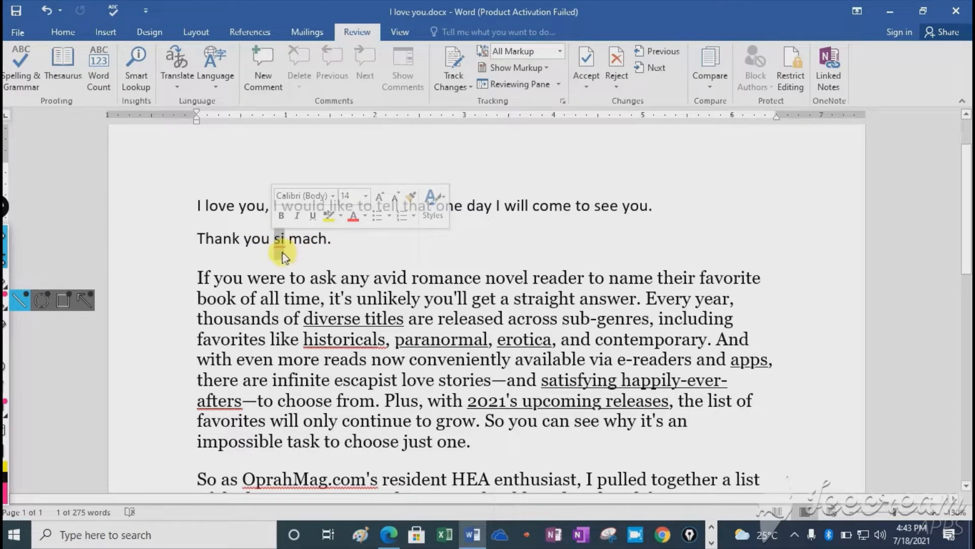
pyautogui.click(22, 64)
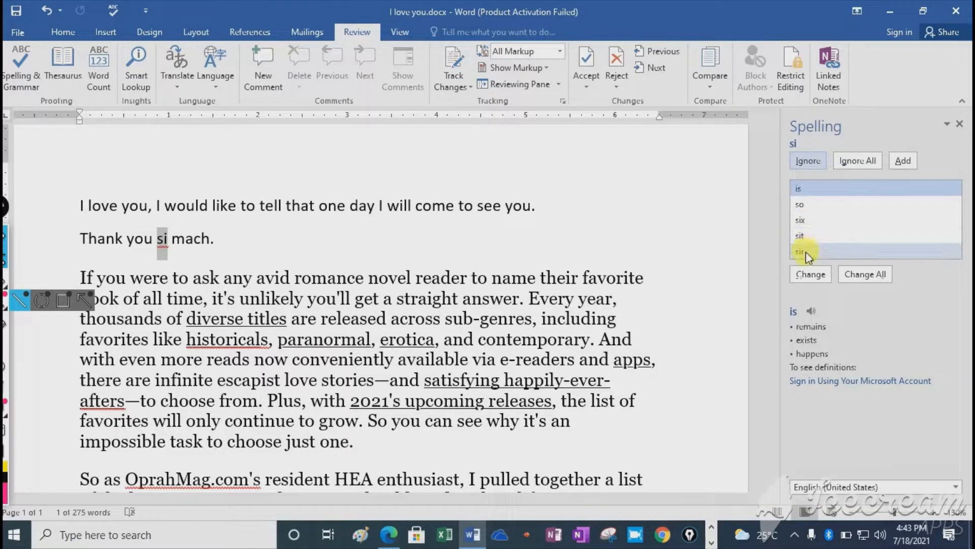
pyautogui.click(800, 207)
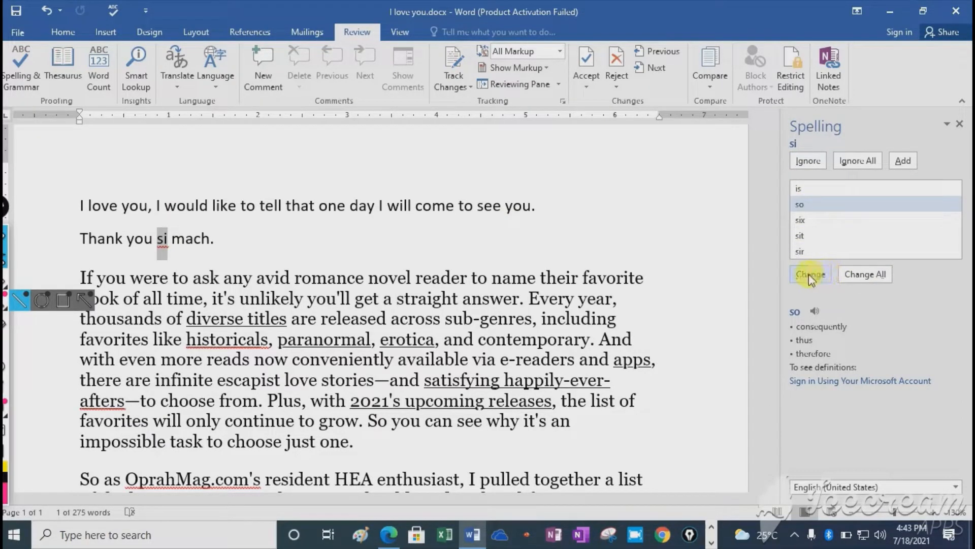
pyautogui.click(813, 311)
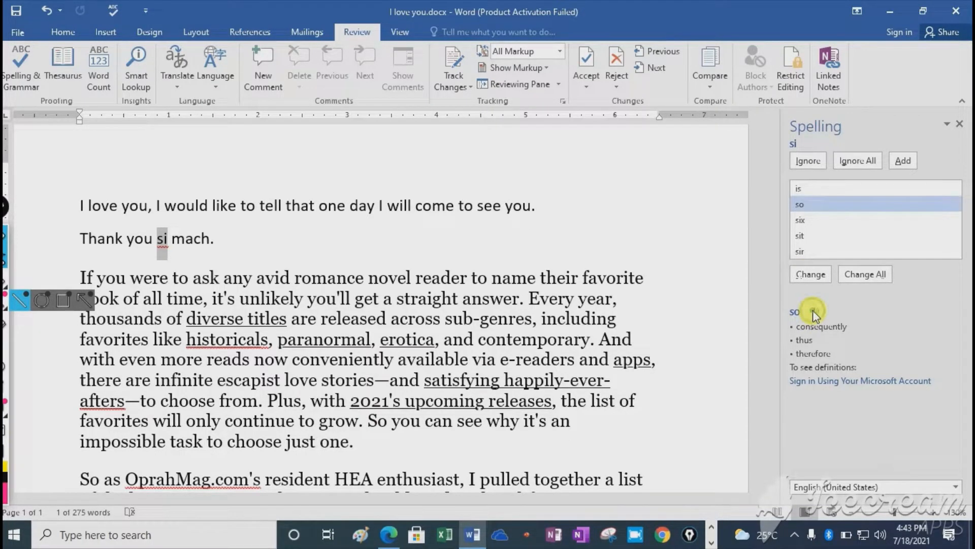
pyautogui.click(811, 275)
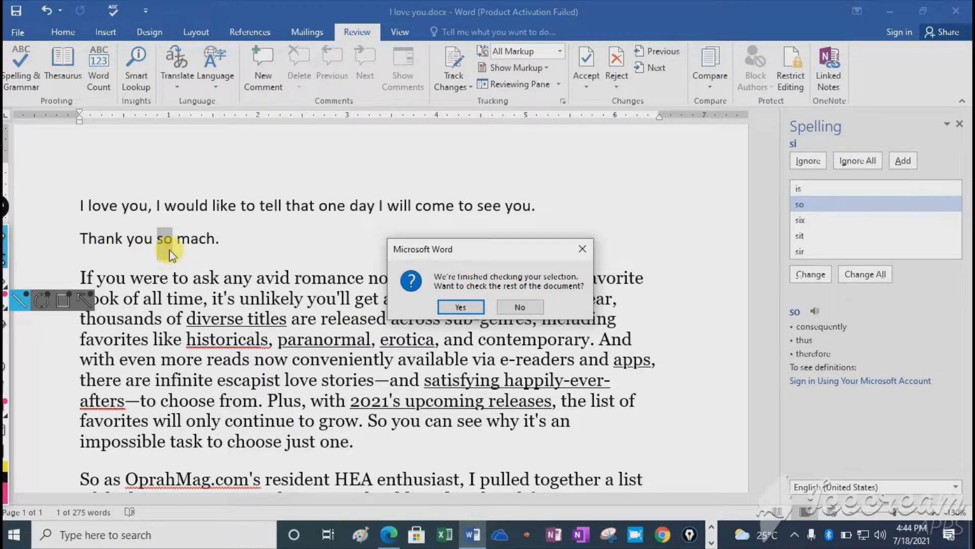
# Continue the spelling check through the rest of the document, ignoring "historicals" and changing "afters" to "after".
pyautogui.click(461, 307)
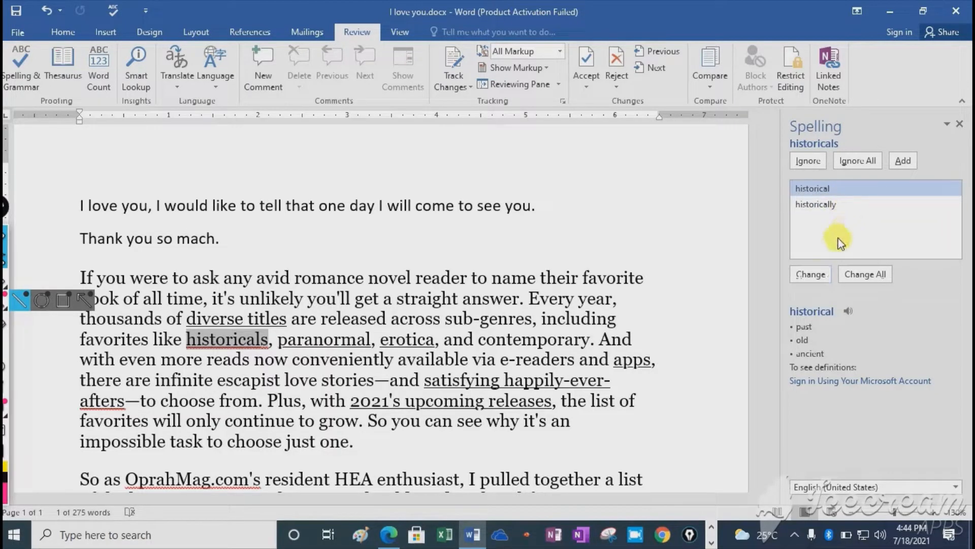
pyautogui.click(902, 171)
pyautogui.click(809, 163)
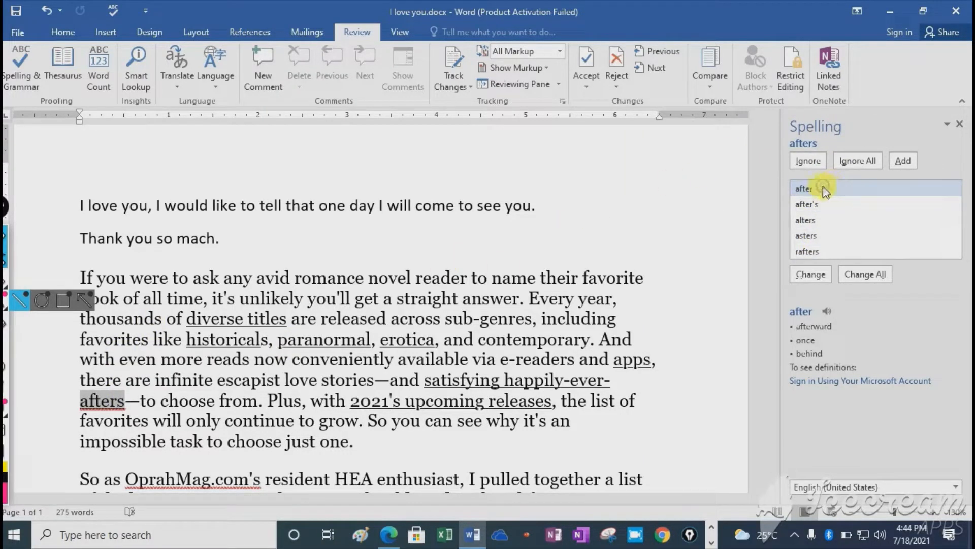
pyautogui.click(812, 274)
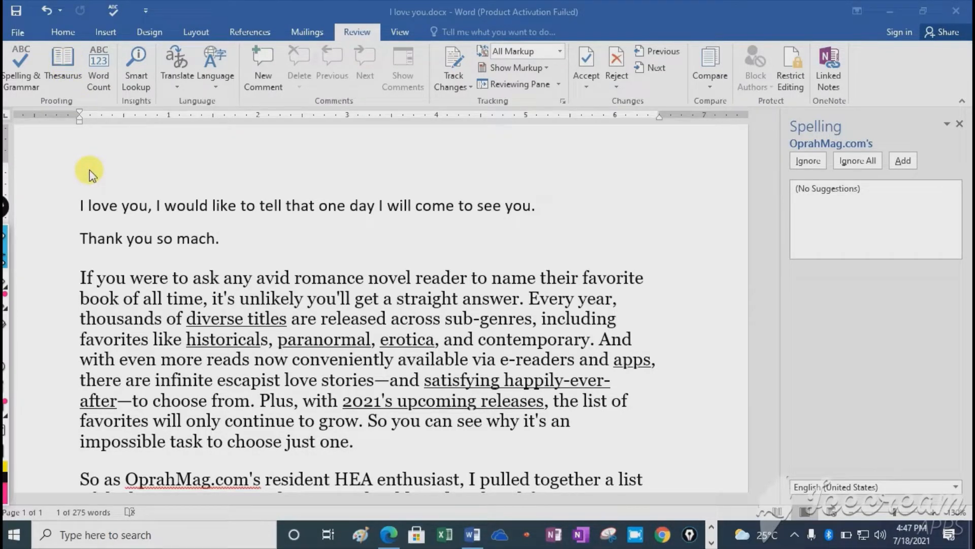
# Look up the document's first two lines in the thesaurus and close the spelling check.
pyautogui.click(80, 205)
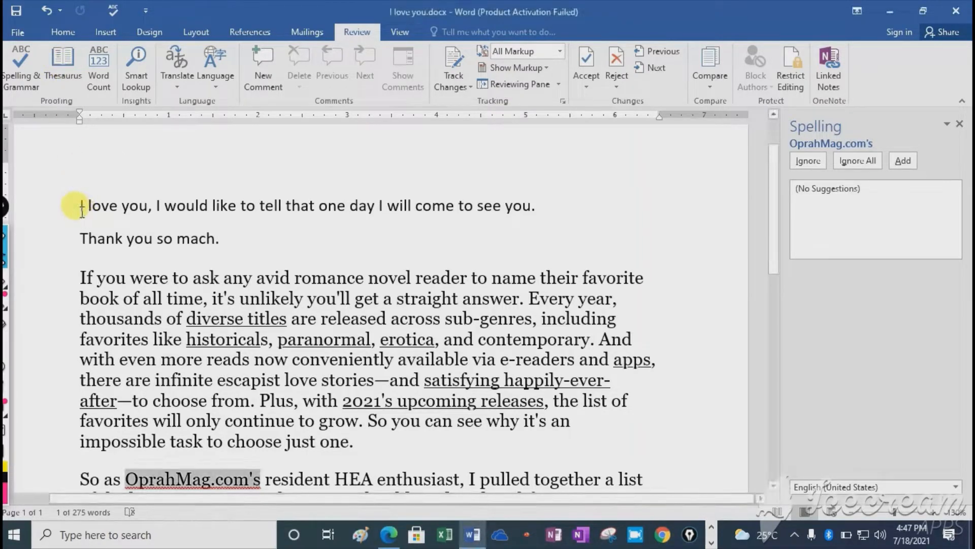
pyautogui.moveTo(81, 205); pyautogui.dragTo(221, 242)
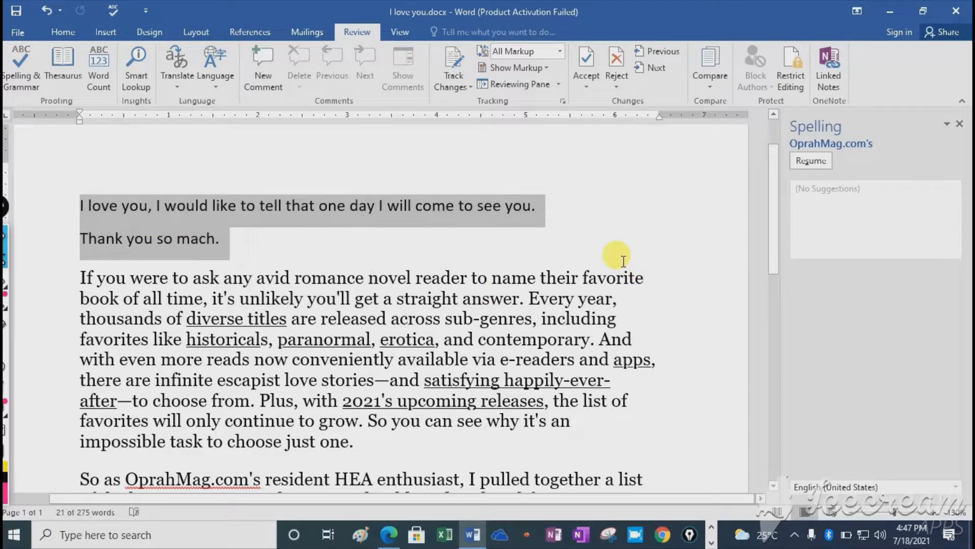
pyautogui.click(58, 66)
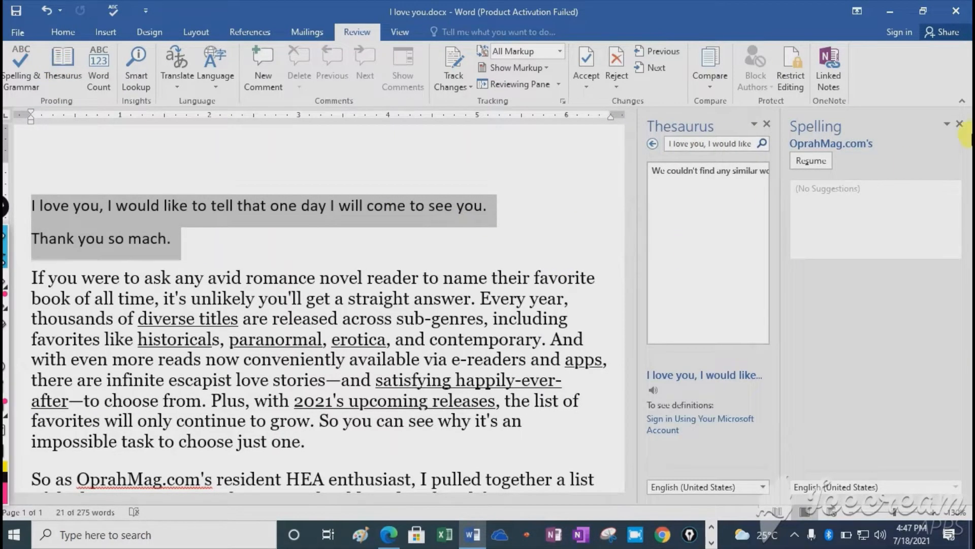
pyautogui.click(959, 124)
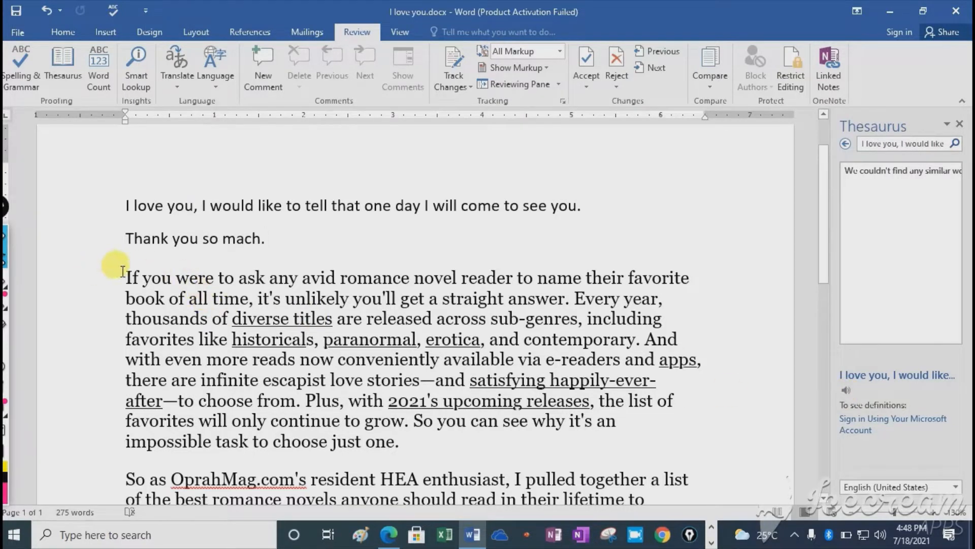
# Look up the passage from "If you were to ask" to "contemporary" in the thesaurus and overwrite it with "p".
pyautogui.moveTo(123, 271); pyautogui.dragTo(638, 340)
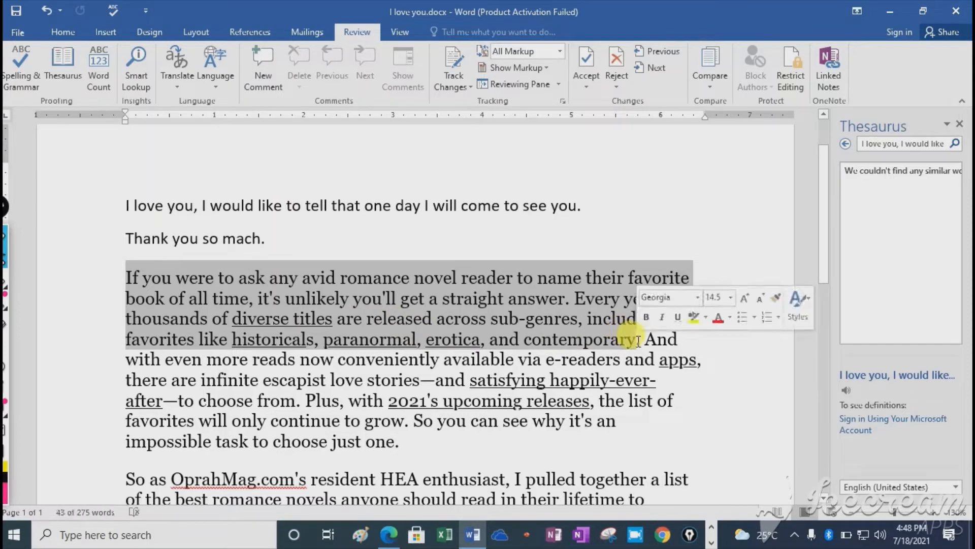
pyautogui.click(68, 63)
pyautogui.write('p')
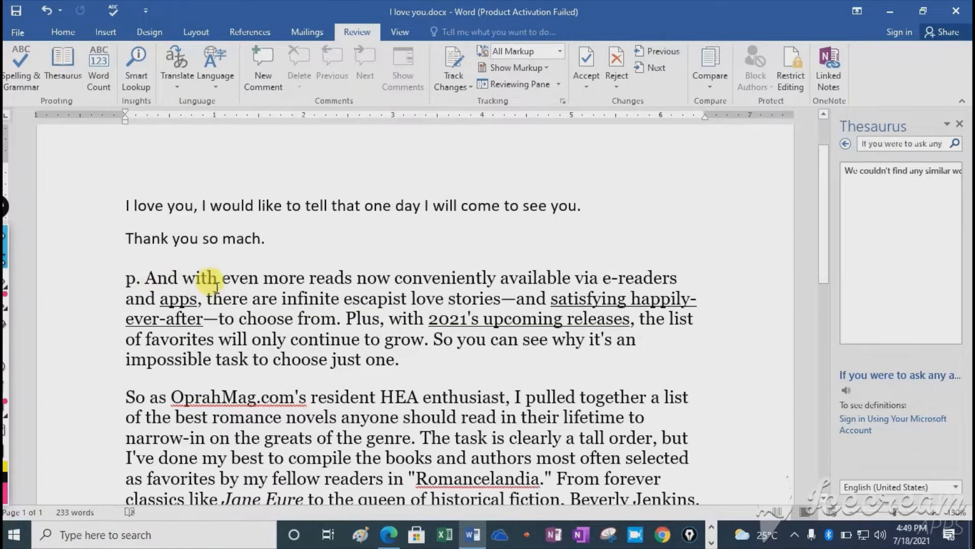
# Look up the passage from "And with even more reads" to "love stories" in the thesaurus and delete the stray "p." before it.
pyautogui.moveTo(145, 278); pyautogui.dragTo(500, 299)
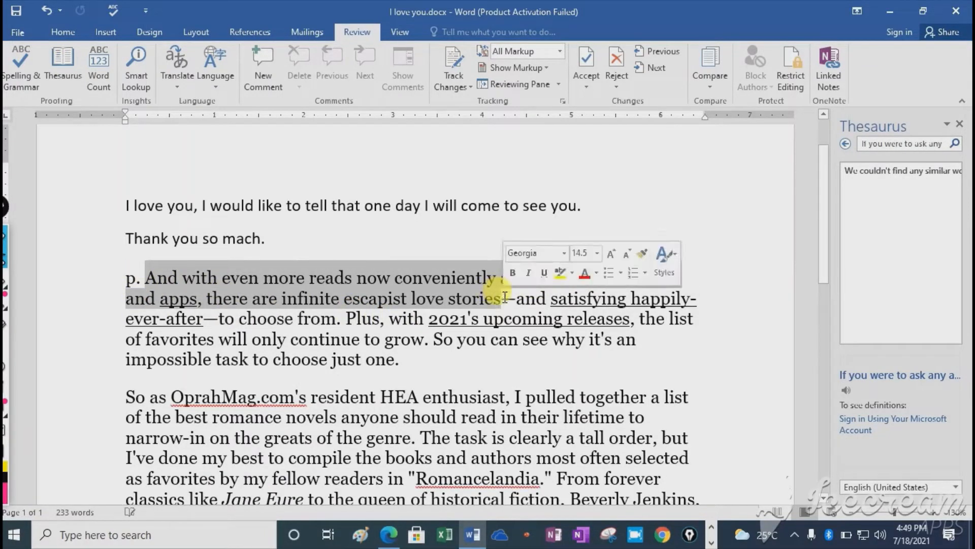
pyautogui.click(70, 59)
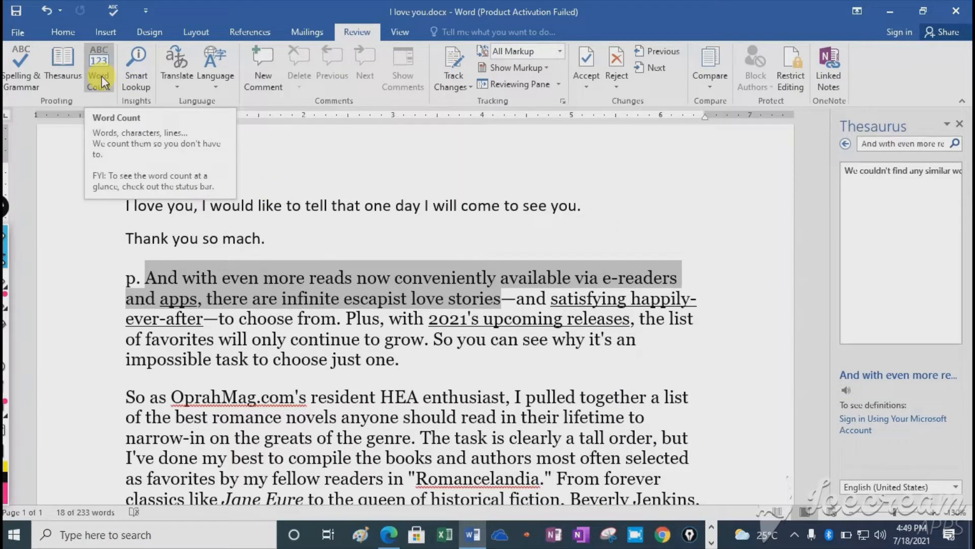
pyautogui.click(143, 277)
pyautogui.press('BackSpace')
pyautogui.press('BackSpace')
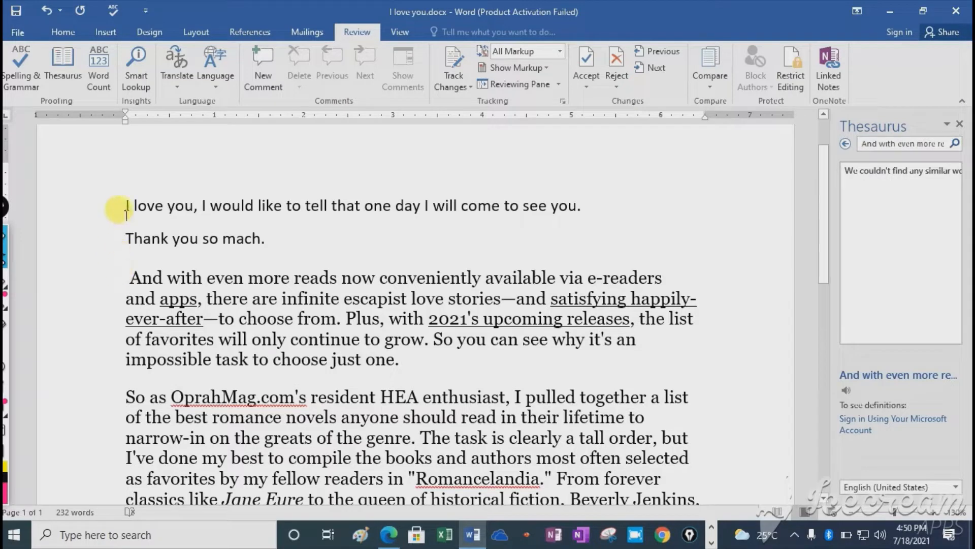
# View the word count statistics for the document's first two lines and close the thesaurus.
pyautogui.moveTo(124, 205); pyautogui.dragTo(254, 243)
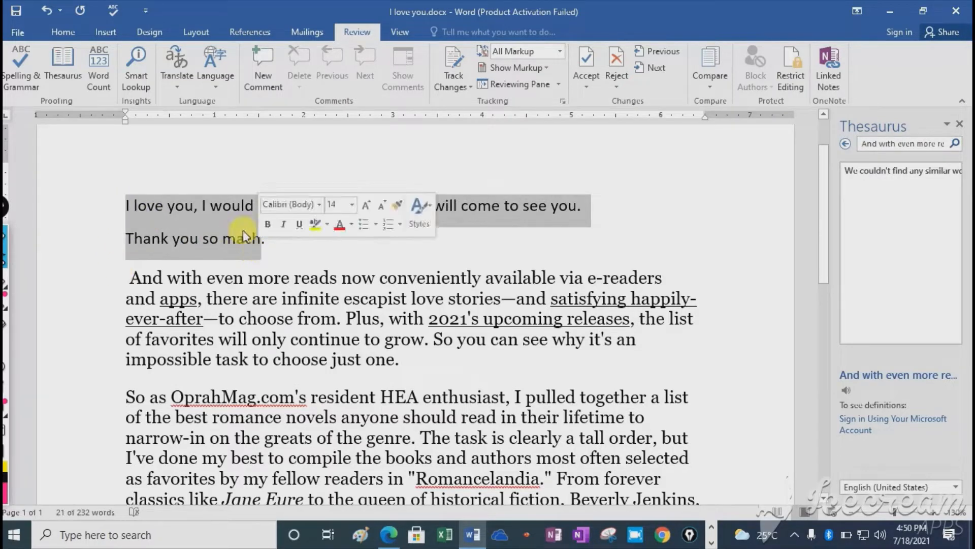
pyautogui.click(100, 74)
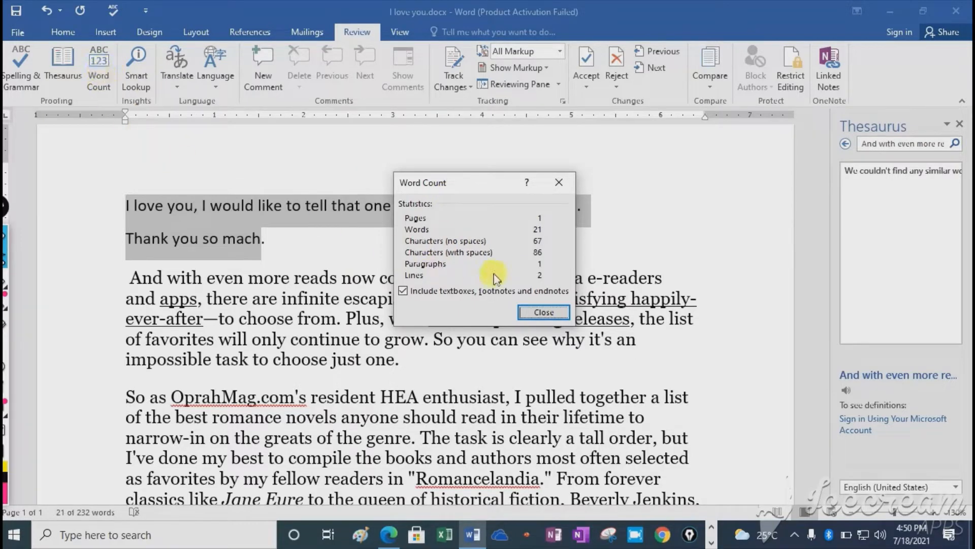
pyautogui.click(542, 313)
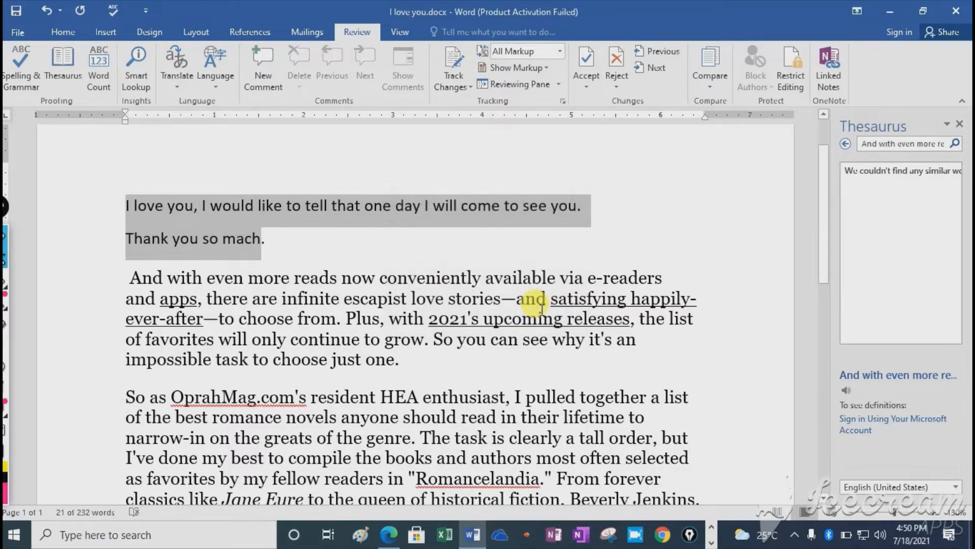
pyautogui.click(390, 262)
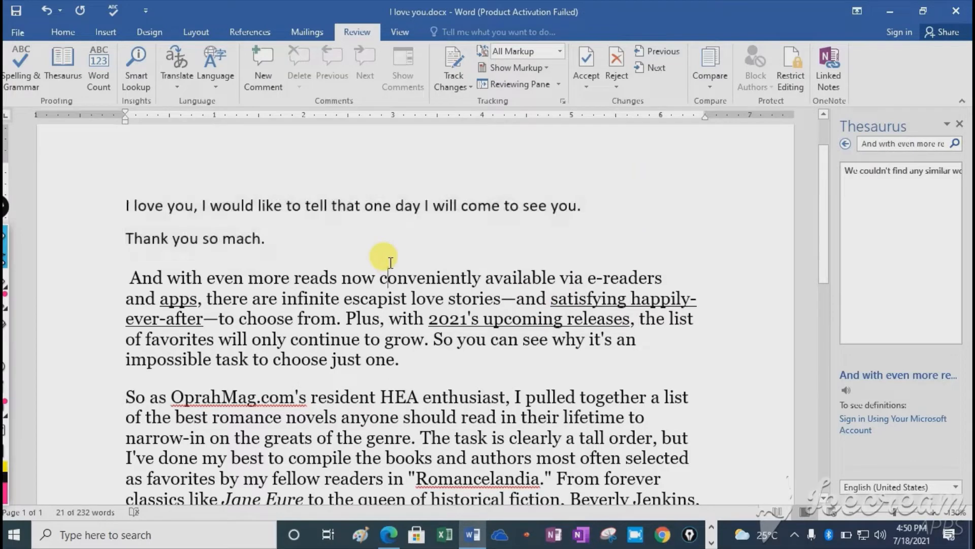
pyautogui.click(958, 124)
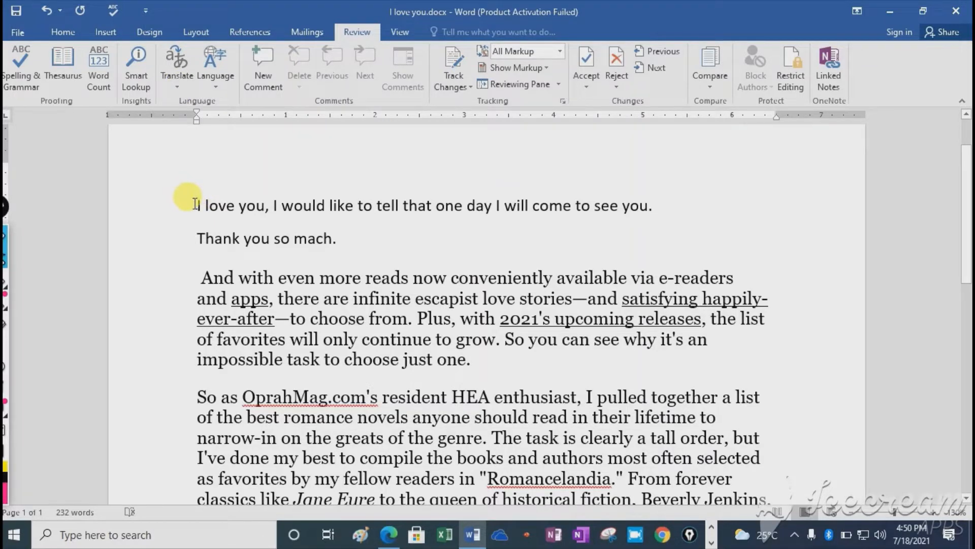
# Translate the selected text of the first two lines, agreeing to send it to the online translation service.
pyautogui.moveTo(195, 203); pyautogui.dragTo(332, 238)
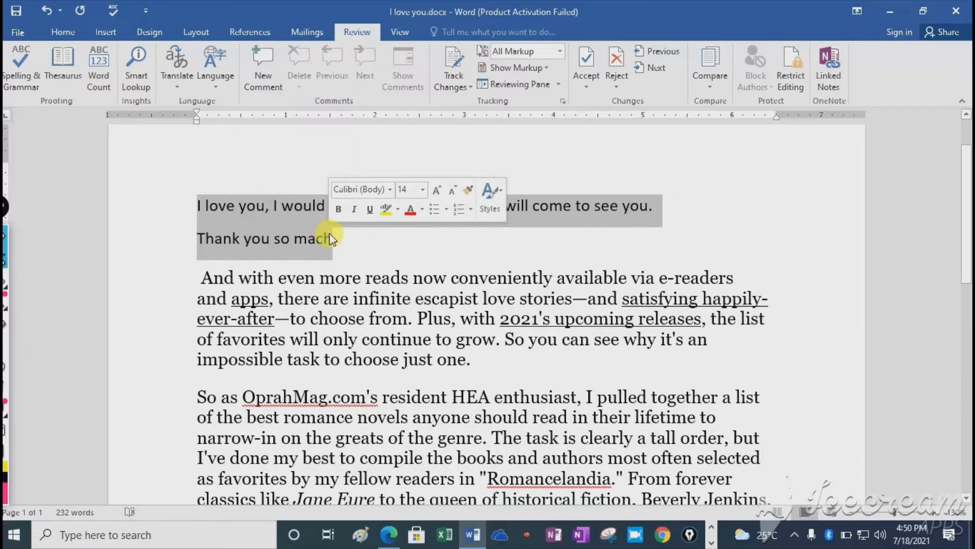
pyautogui.click(177, 89)
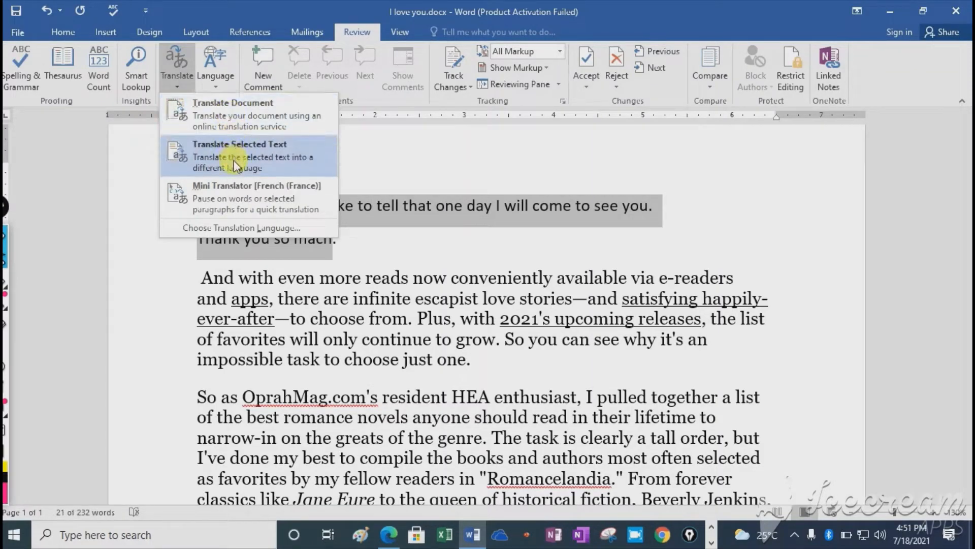
pyautogui.click(266, 156)
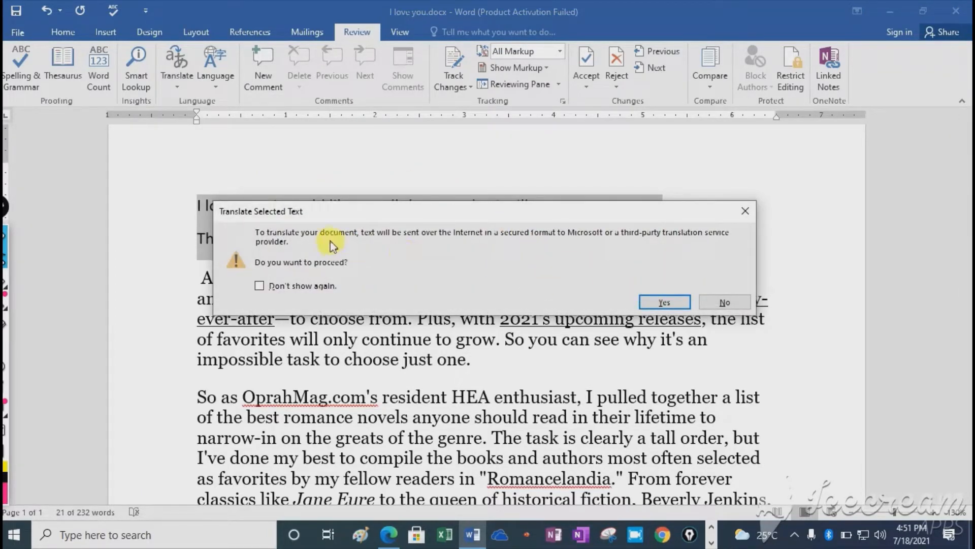
pyautogui.click(661, 300)
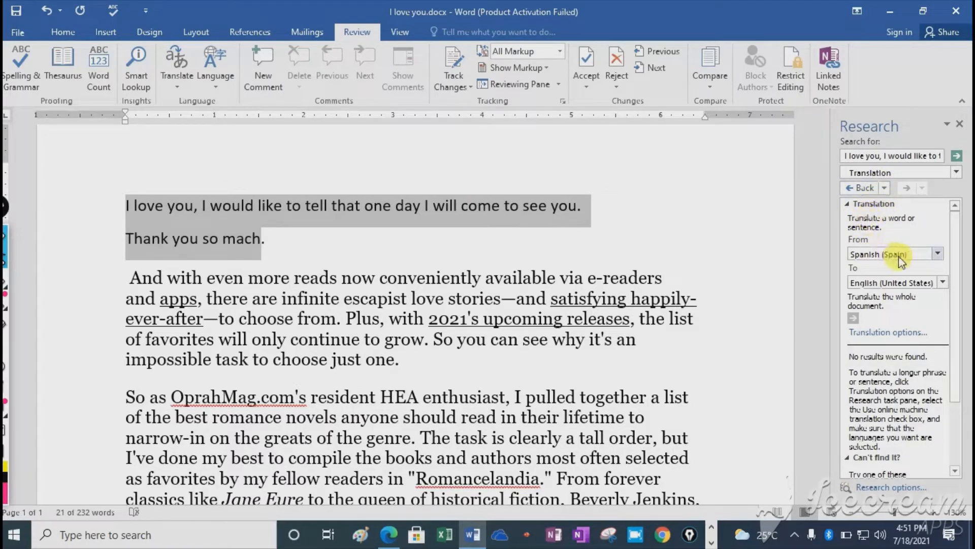
# Check which source languages are available for translating the selected text.
pyautogui.click(938, 254)
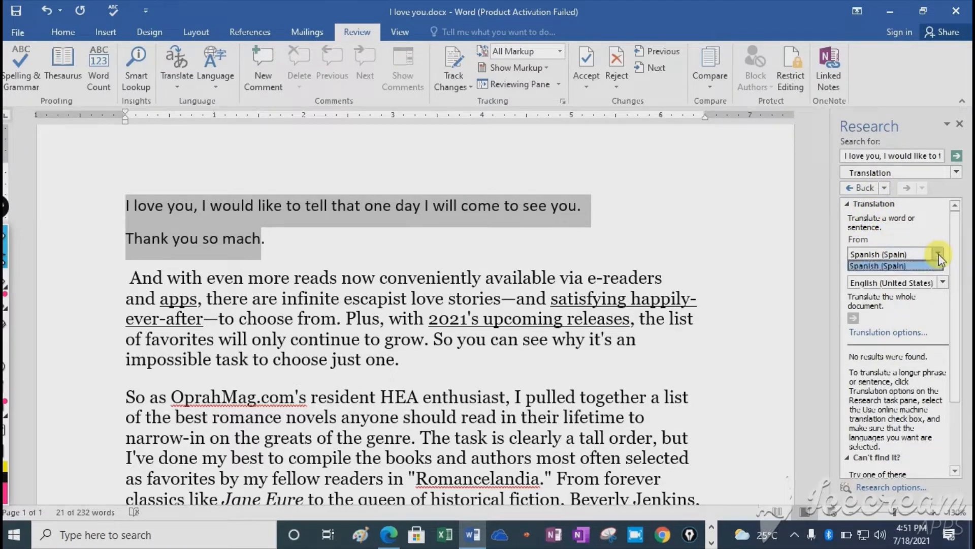
pyautogui.click(937, 254)
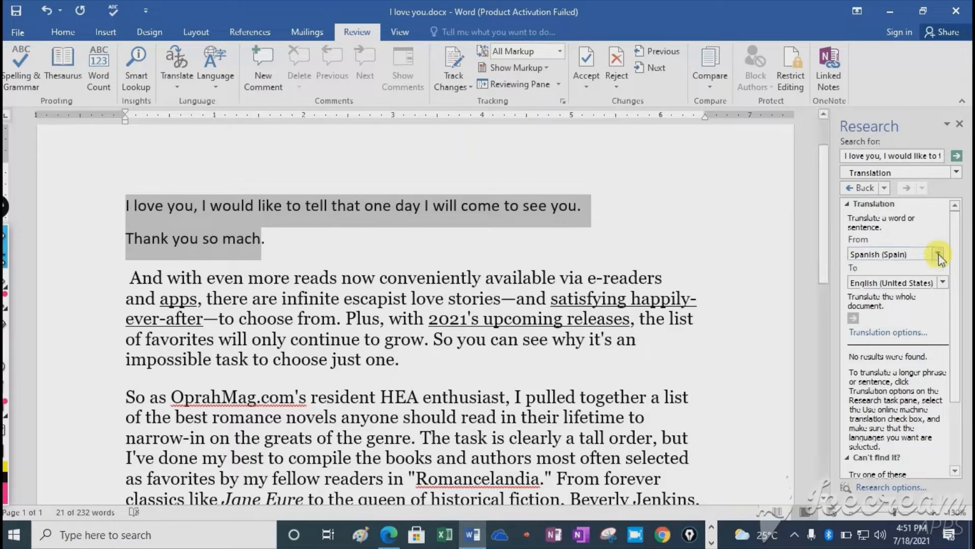
pyautogui.click(937, 254)
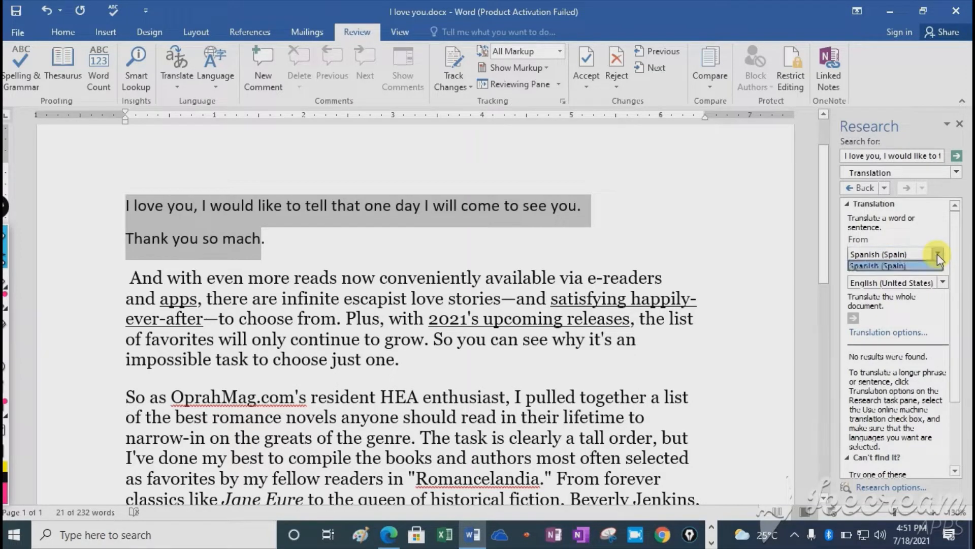
pyautogui.click(937, 253)
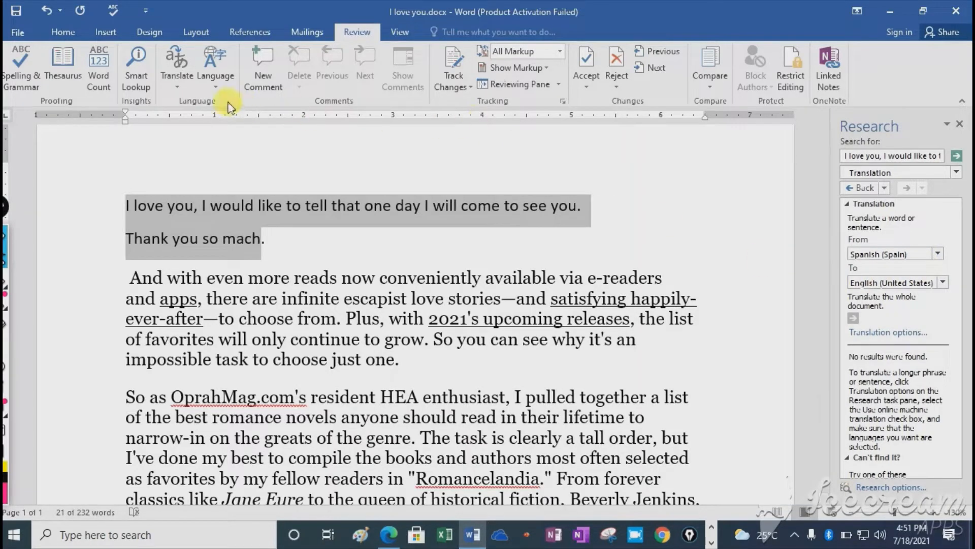
# Review the Office language preferences for editing, display and help, and close the options.
pyautogui.click(220, 82)
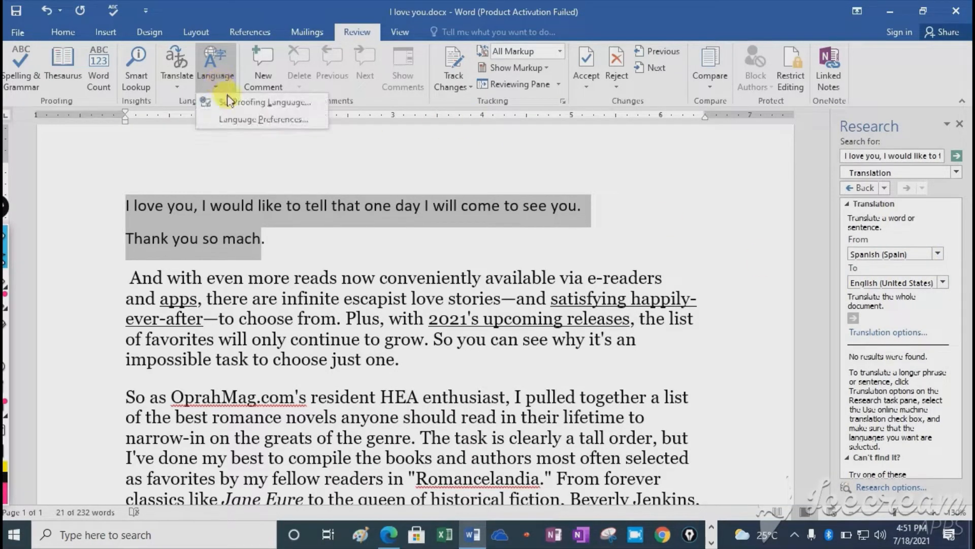
pyautogui.click(254, 122)
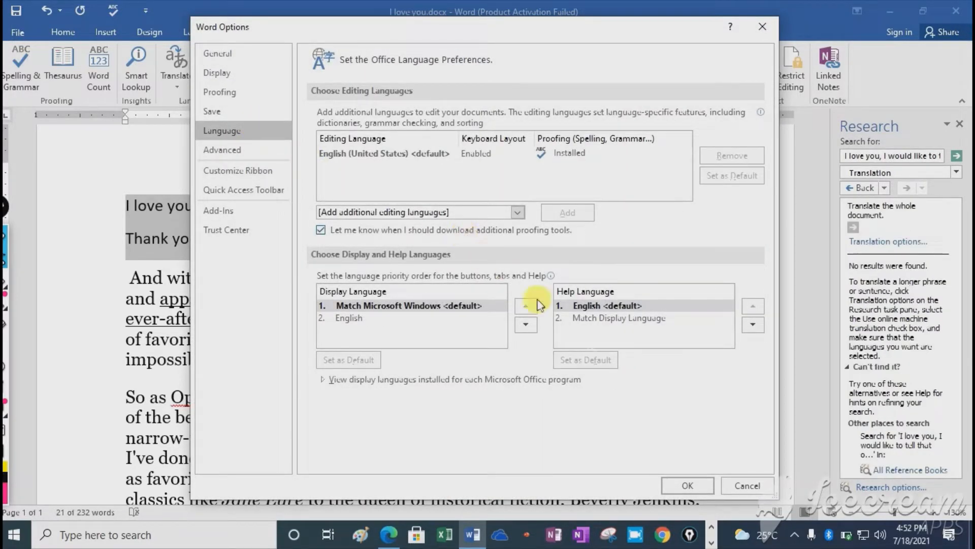
pyautogui.click(686, 487)
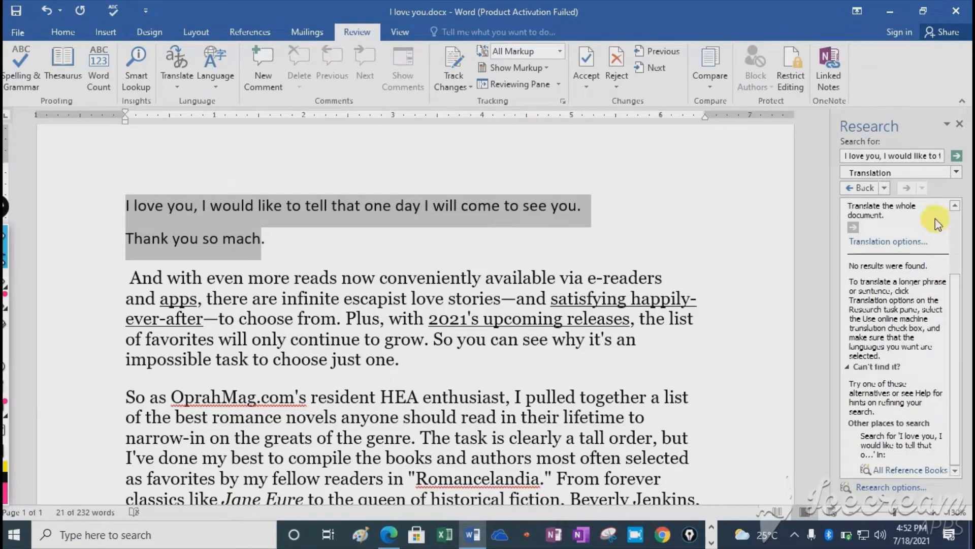
# View the available research reference sources, deselect the text and close the Research pane.
pyautogui.click(957, 173)
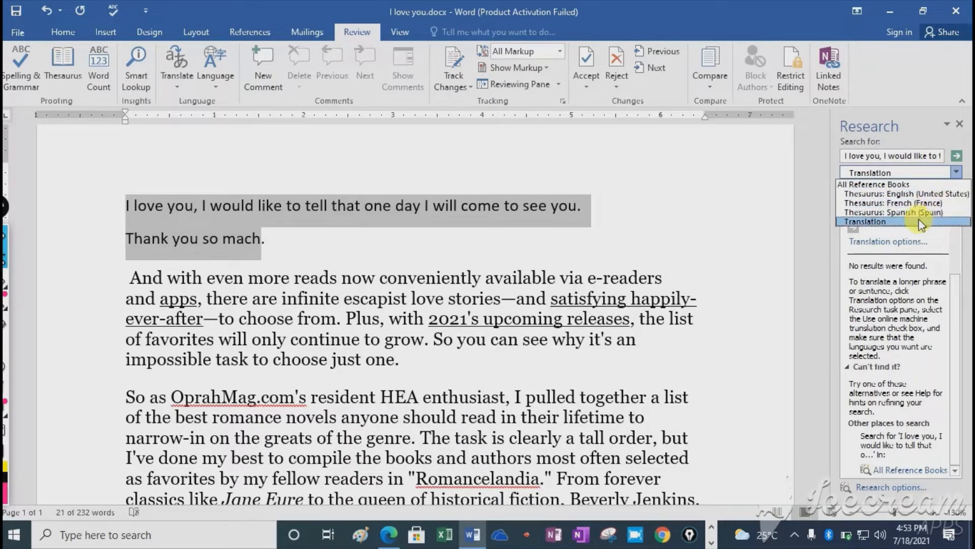
pyautogui.click(784, 197)
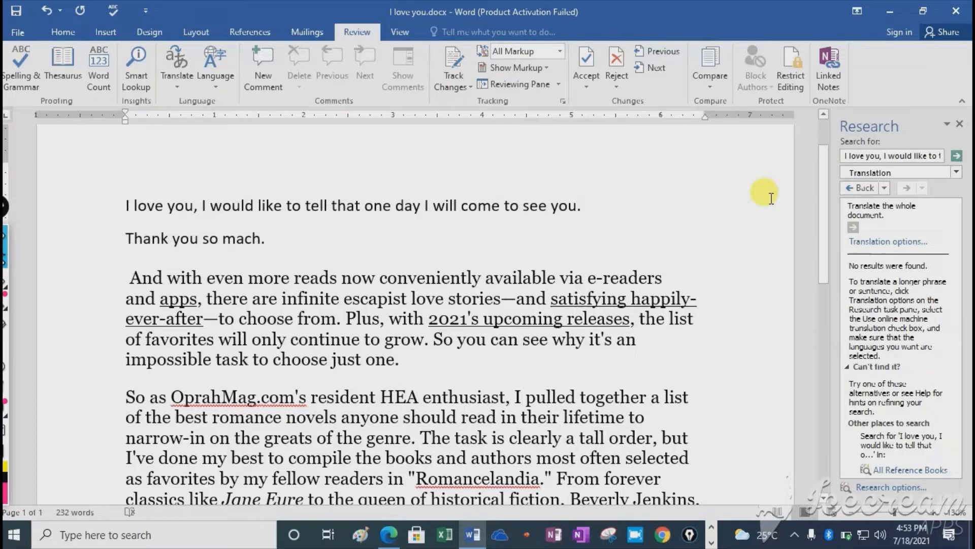
pyautogui.click(959, 124)
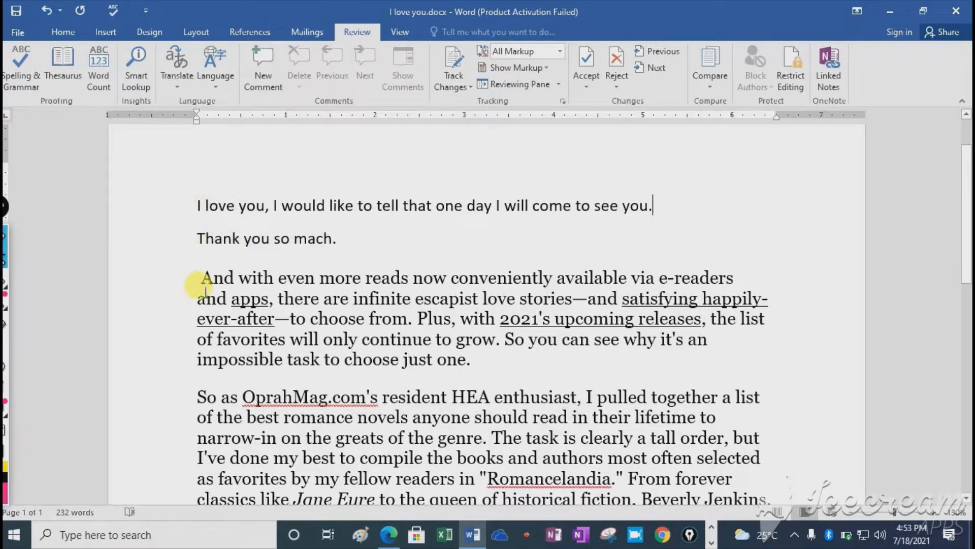
# Add the comment "Change this paragraph , a little bit , with other ideas" to the paragraph starting "And with even more reads".
pyautogui.moveTo(201, 277); pyautogui.dragTo(471, 362)
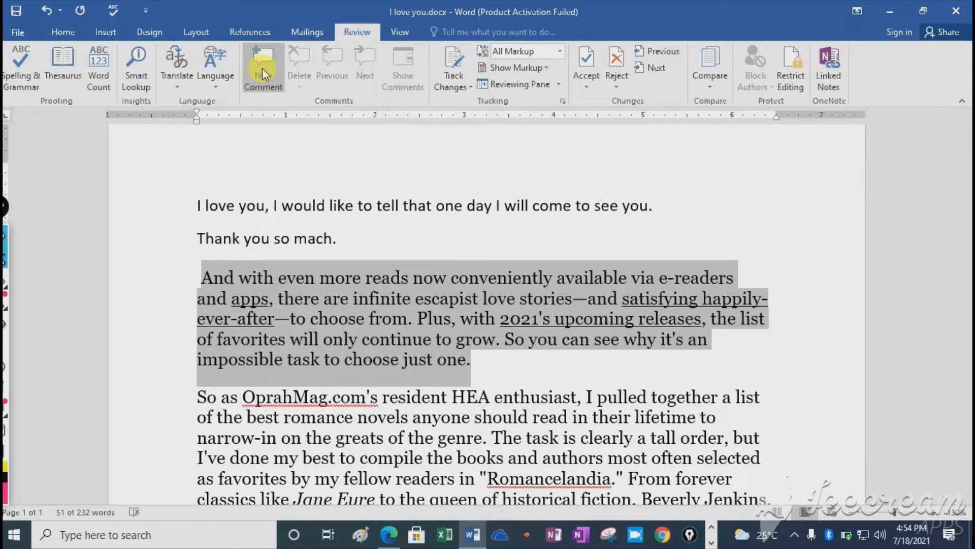
pyautogui.click(262, 69)
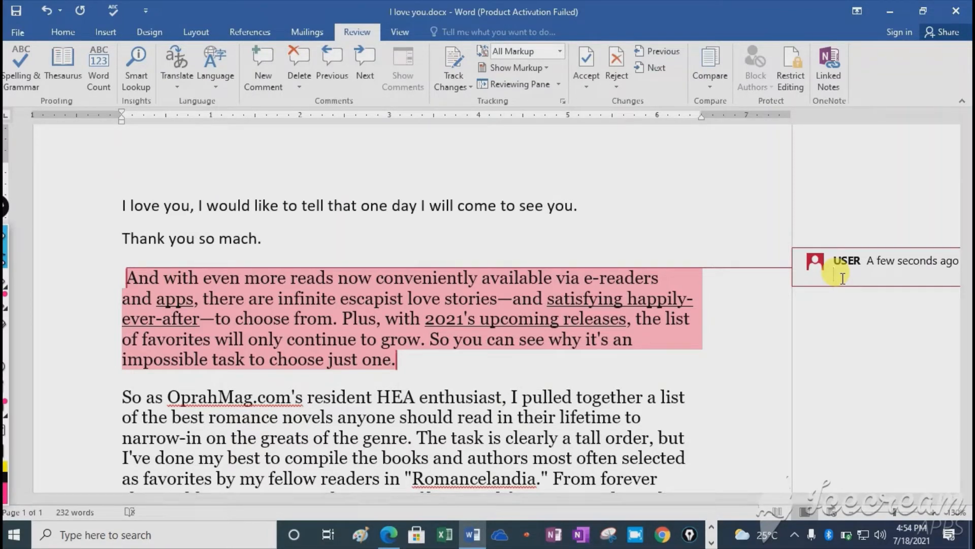
pyautogui.write('ch')
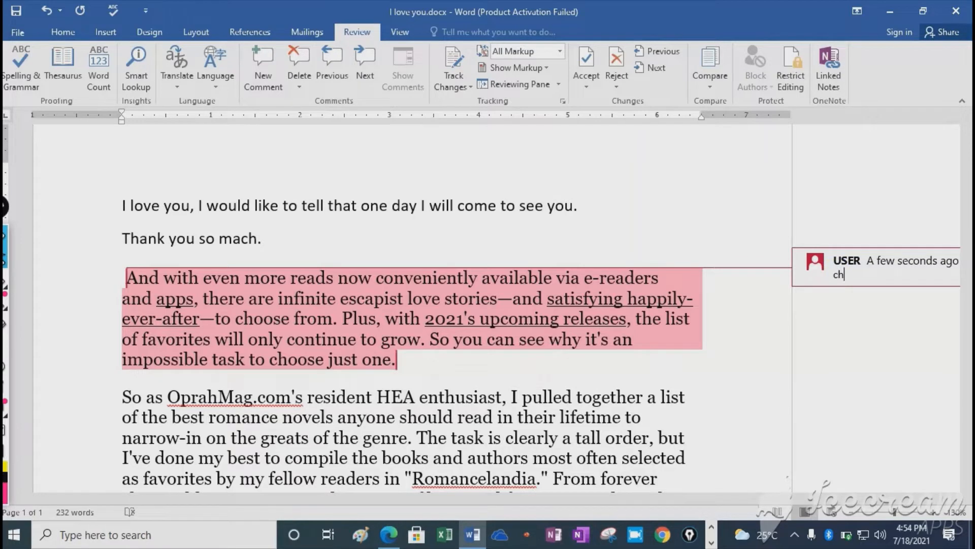
pyautogui.write('ange this paragra')
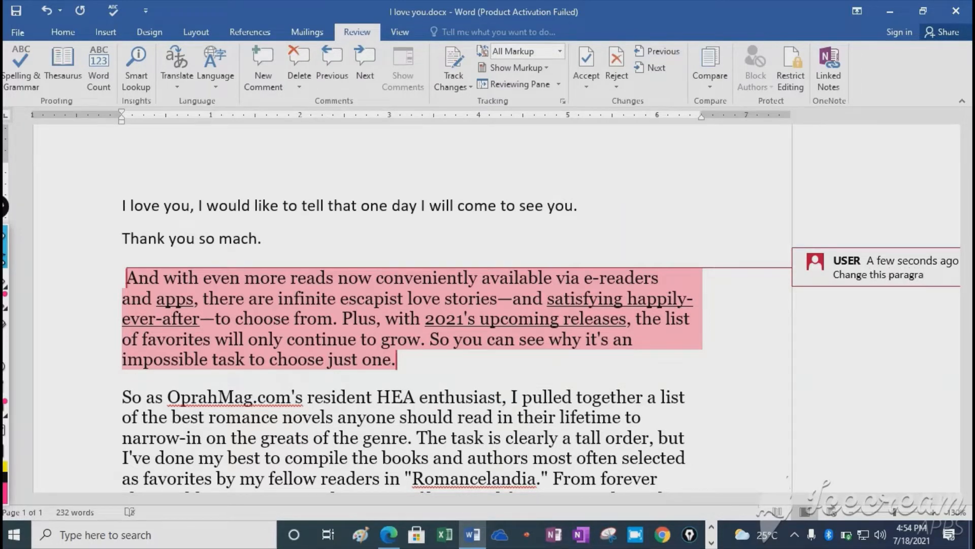
pyautogui.write('ph , a little')
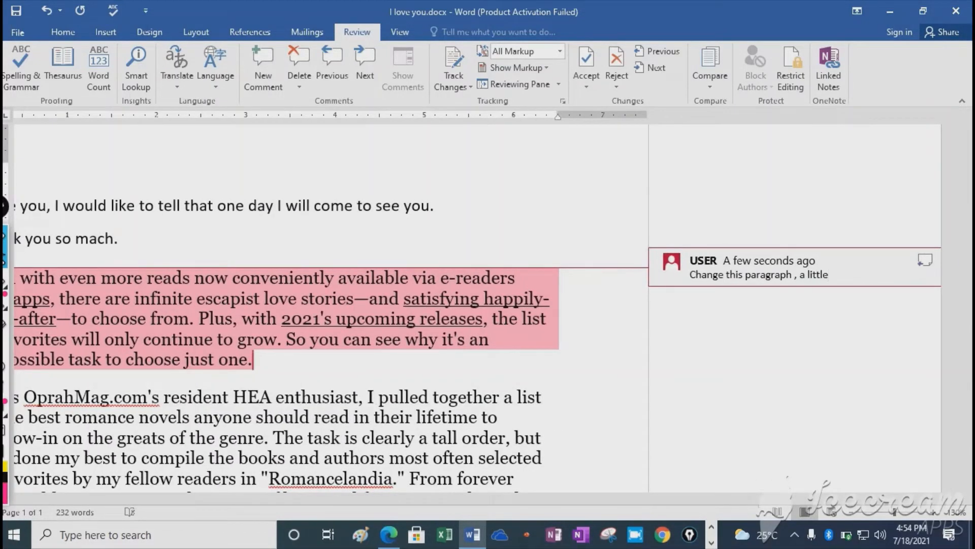
pyautogui.write(' bit , with other ideas')
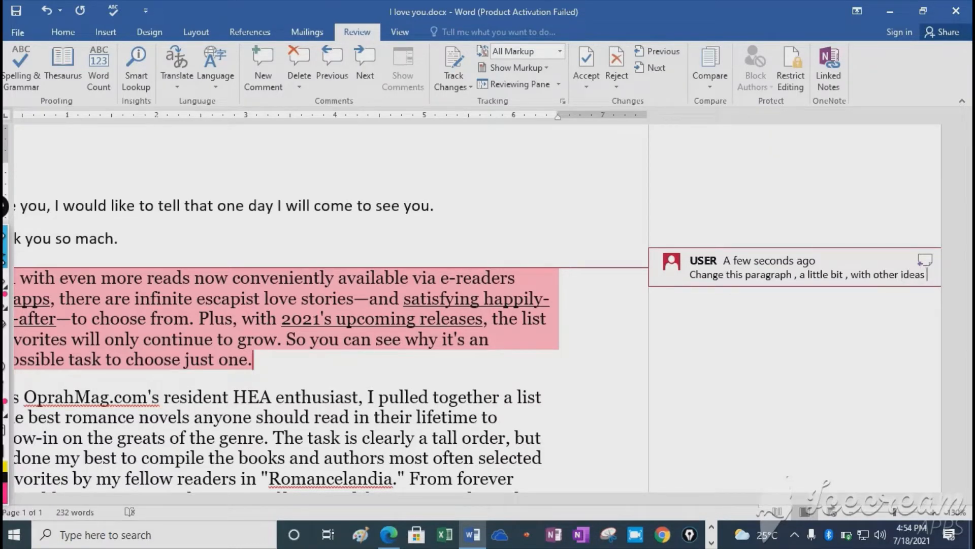
pyautogui.moveTo(664, 498); pyautogui.dragTo(526, 504)
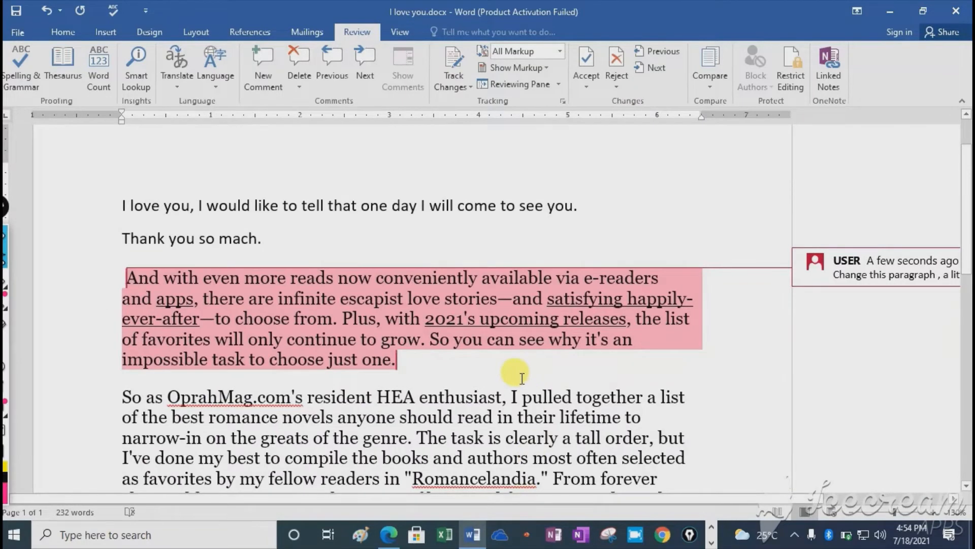
pyautogui.click(521, 378)
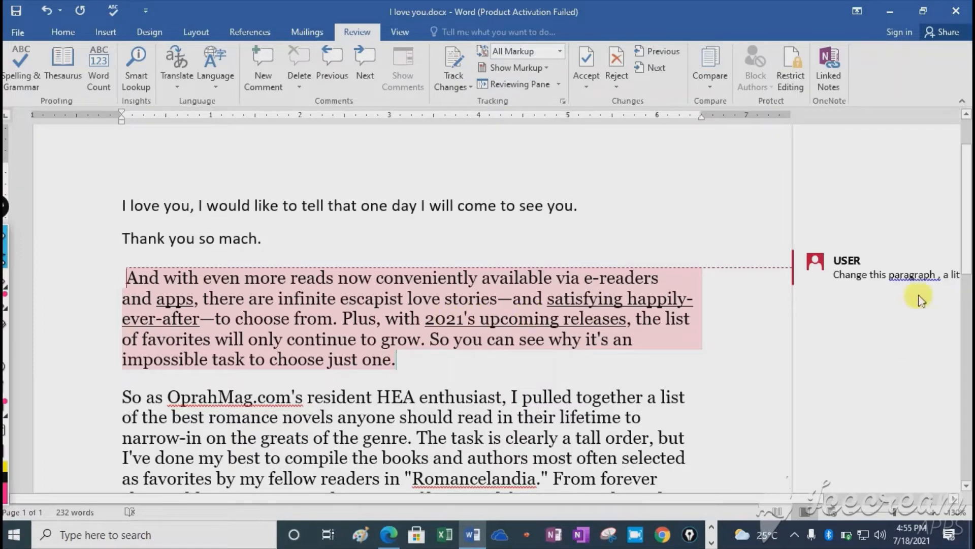
# Add the comment "Well done big up" to the passage from "fit all tastes" to "in their repertoire to".
pyautogui.moveTo(970, 209); pyautogui.dragTo(962, 307)
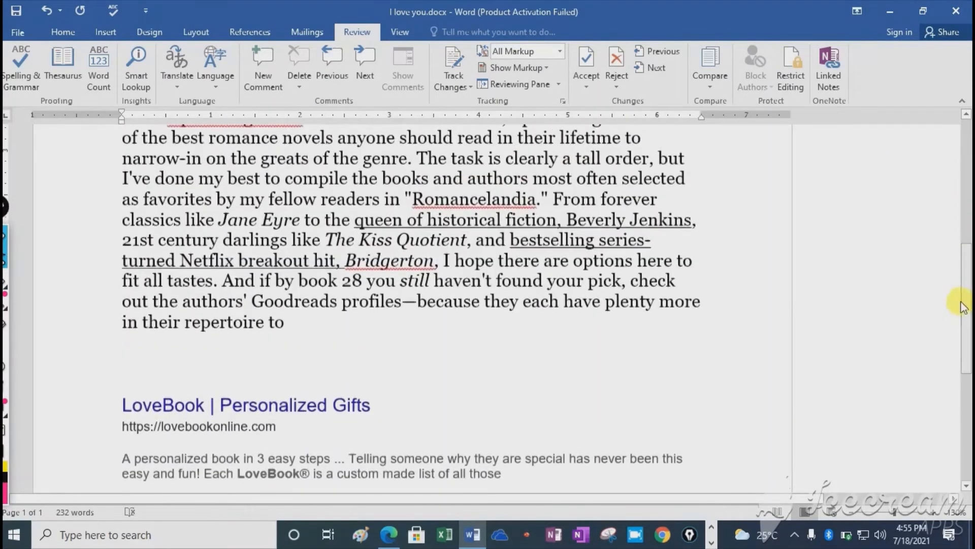
pyautogui.moveTo(123, 279); pyautogui.dragTo(290, 319)
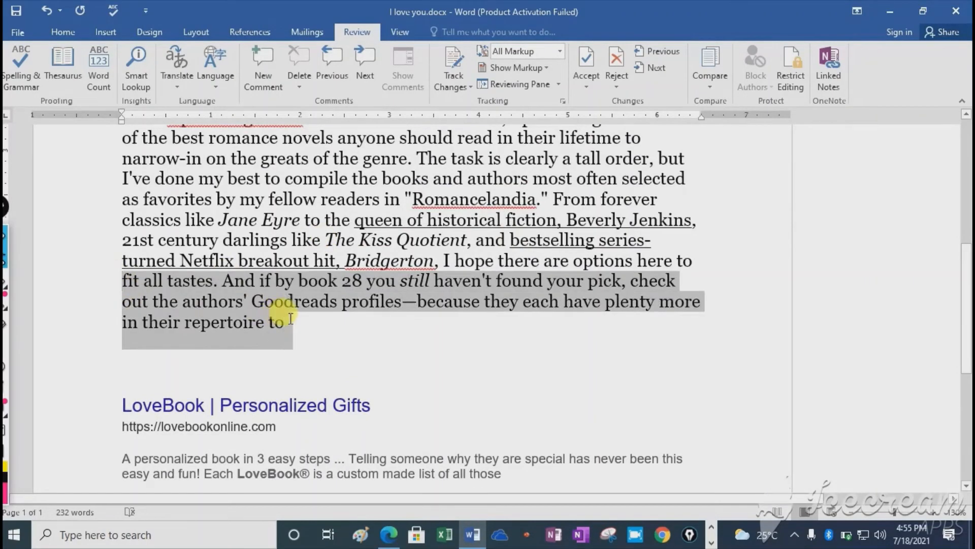
pyautogui.click(268, 72)
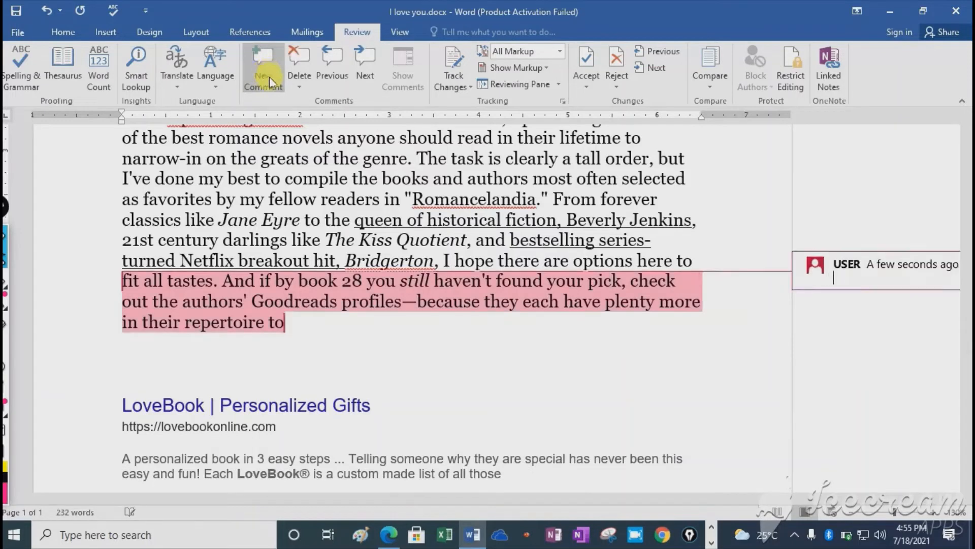
pyautogui.write('we')
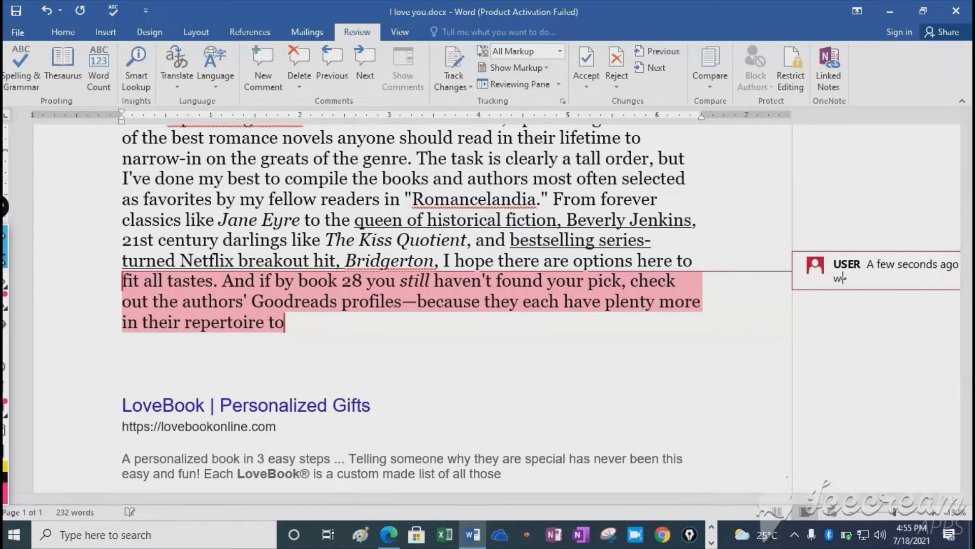
pyautogui.write('ll done big up')
# Step forward from the first comment to the second, and return to the previous one.
pyautogui.scroll(1, 965, 292)
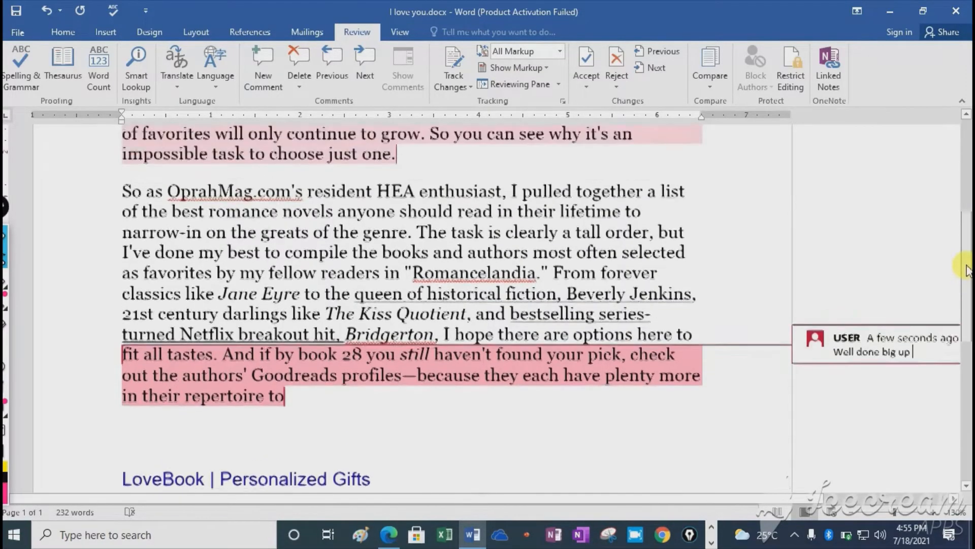
pyautogui.moveTo(966, 288); pyautogui.dragTo(965, 120)
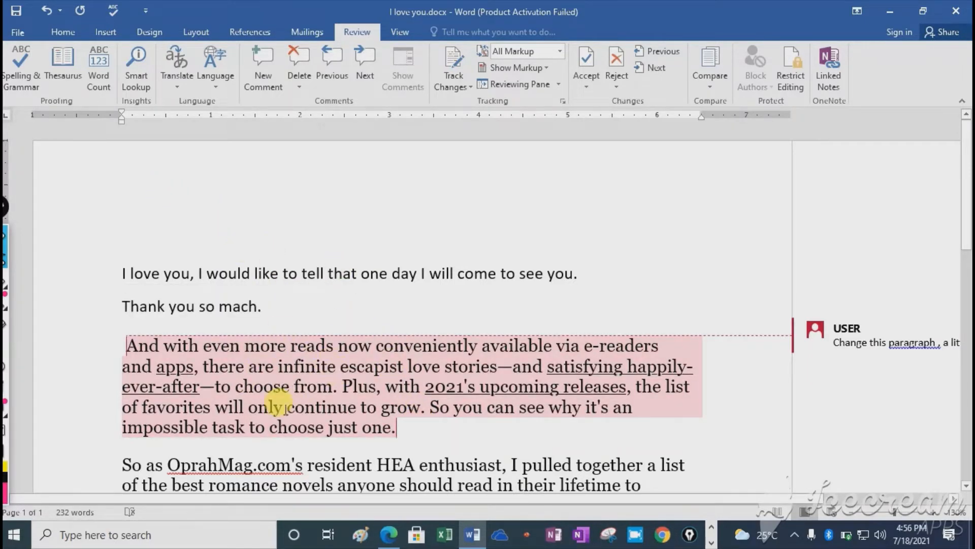
pyautogui.moveTo(325, 346)
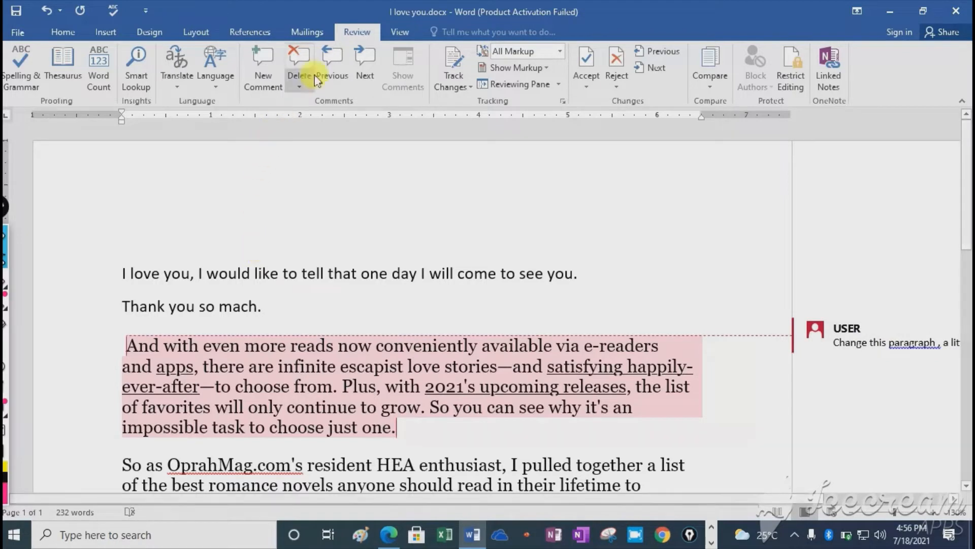
pyautogui.click(370, 59)
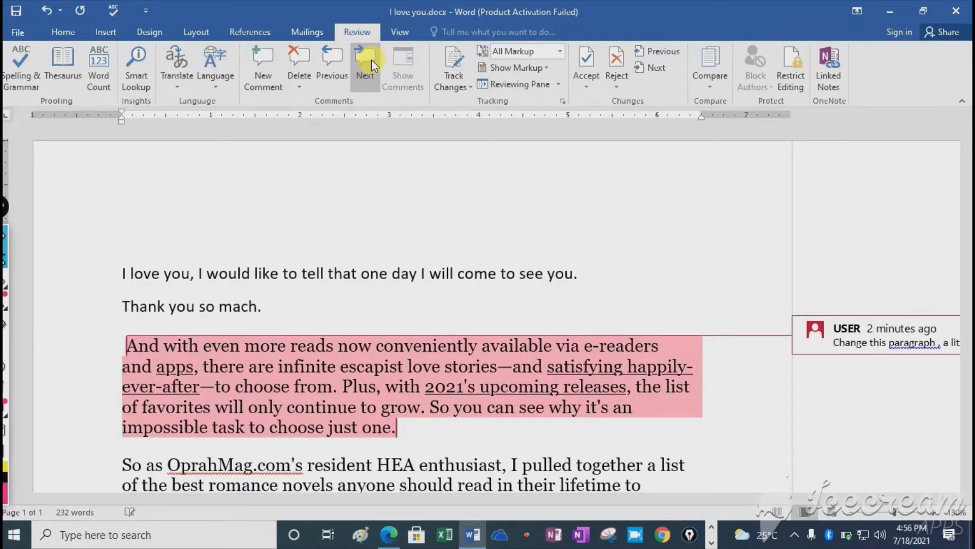
pyautogui.click(363, 59)
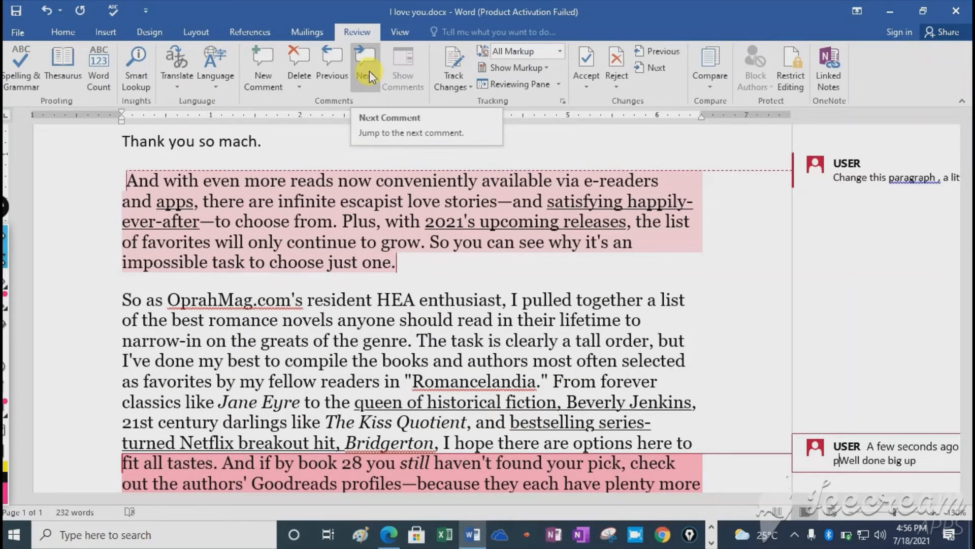
pyautogui.click(333, 56)
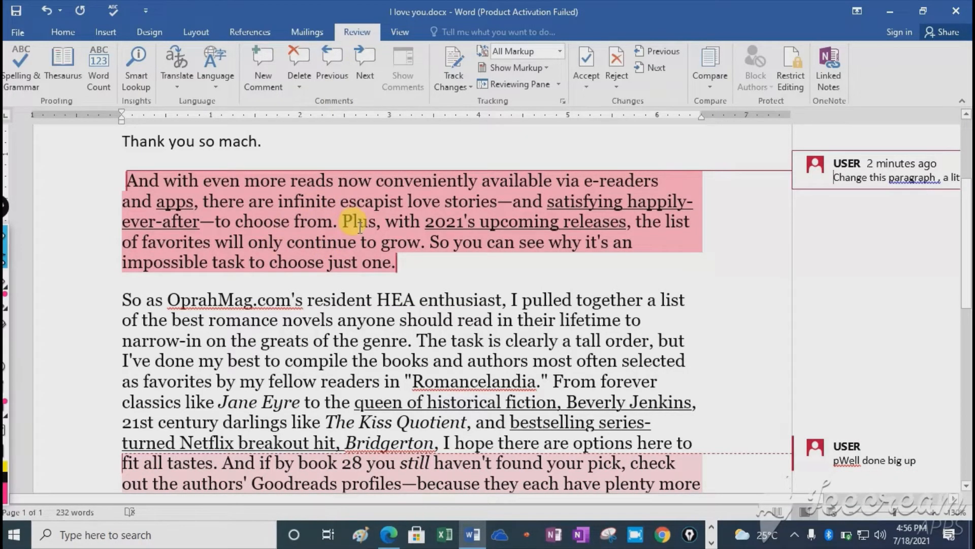
# Delete the comment on the paragraph starting "And with even more reads", undoing the first deletion before deleting it again.
pyautogui.click(300, 62)
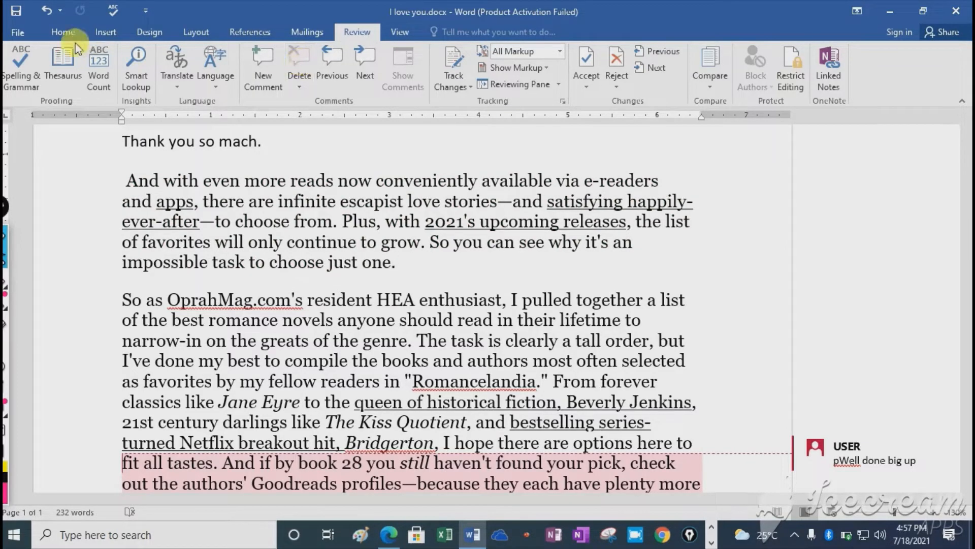
pyautogui.click(47, 10)
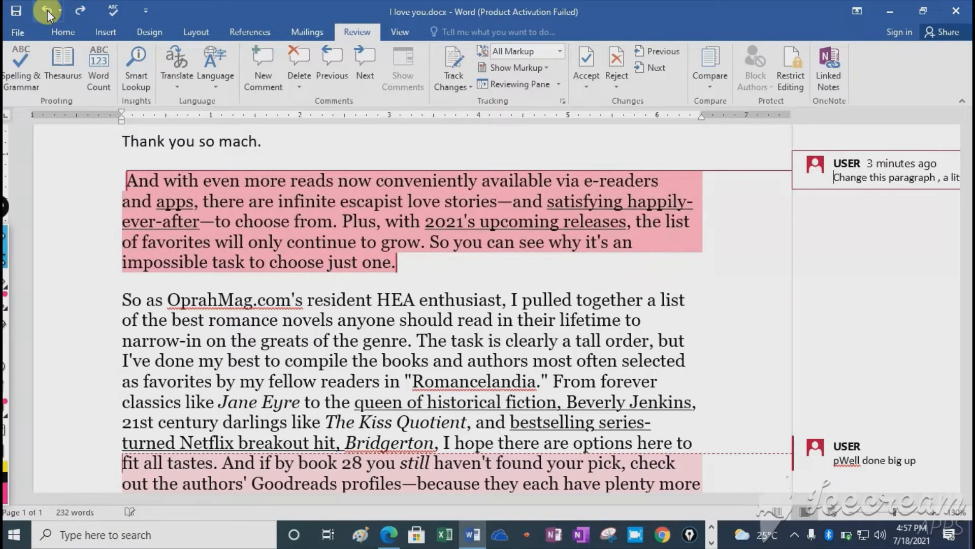
pyautogui.click(300, 56)
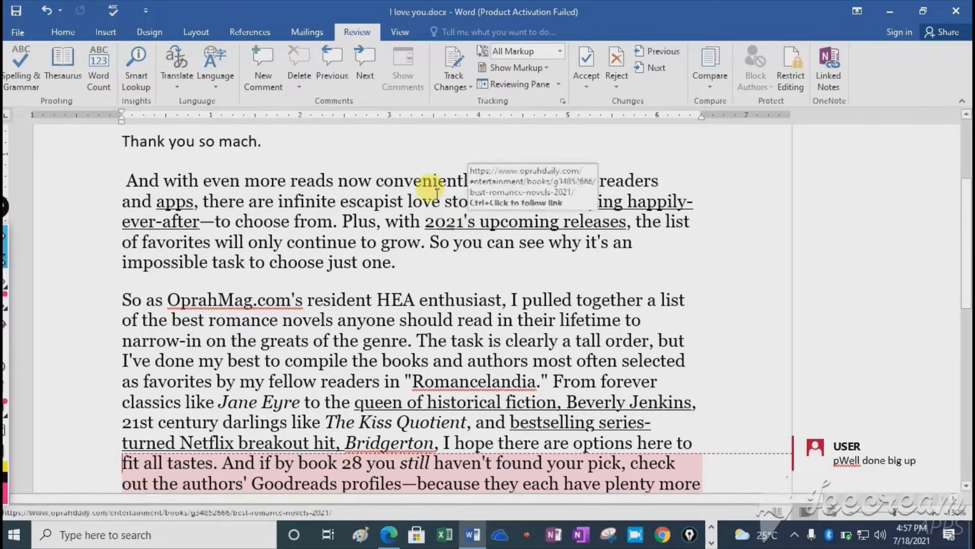
# Try to accept a tracked change, and examine the comment on the passage starting "fit all tastes".
pyautogui.click(461, 71)
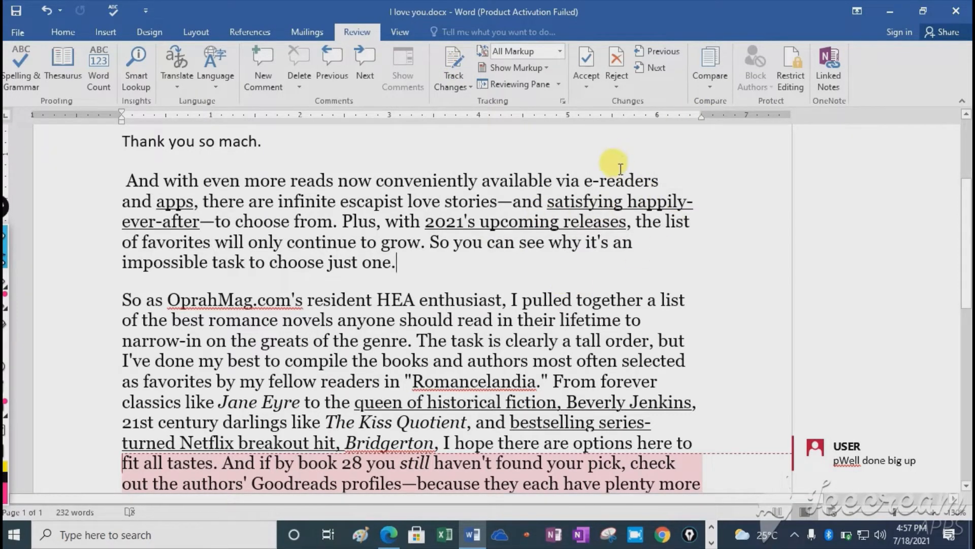
pyautogui.click(586, 60)
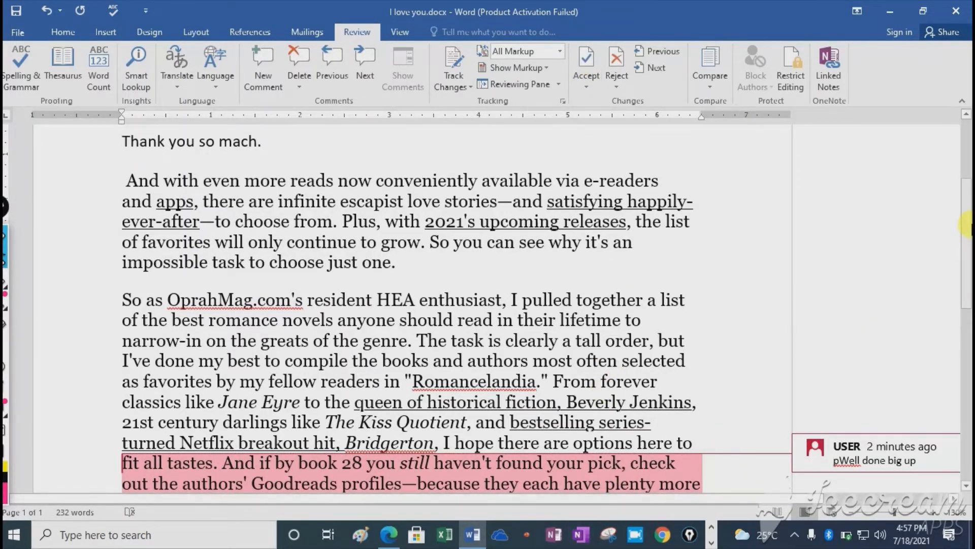
pyautogui.scroll(-3, 965, 224)
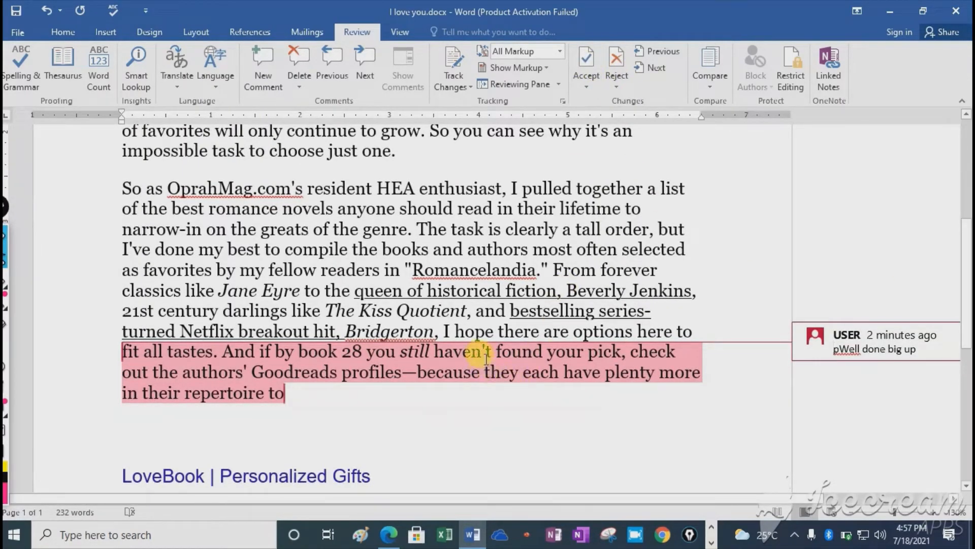
pyautogui.moveTo(485, 358)
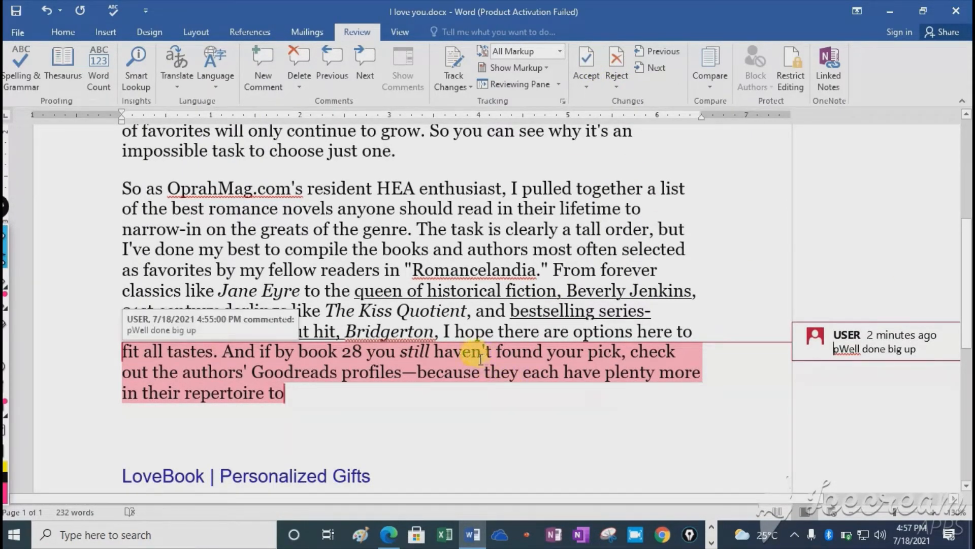
# Reject the comment on the passage starting "fit all tastes", and try to go to the previous change in the document.
pyautogui.click(614, 63)
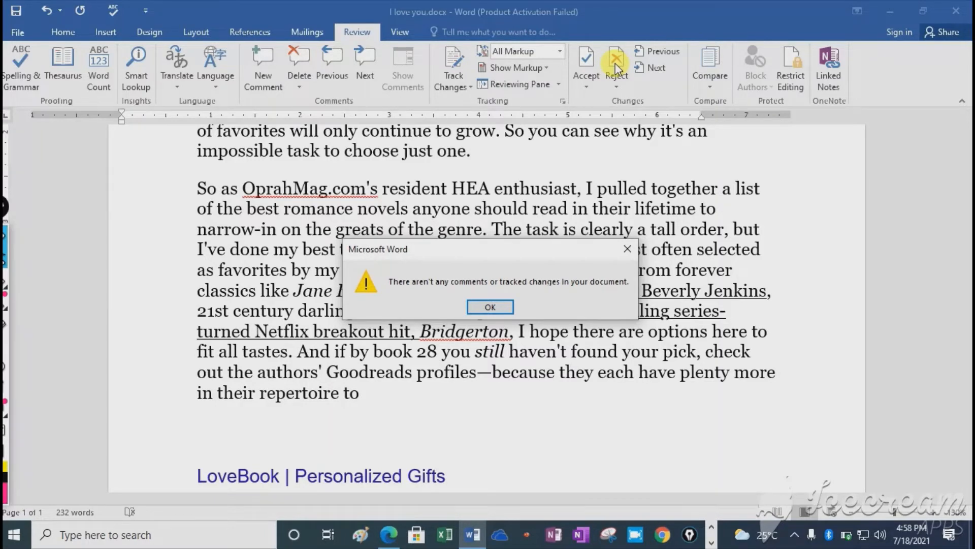
pyautogui.click(489, 306)
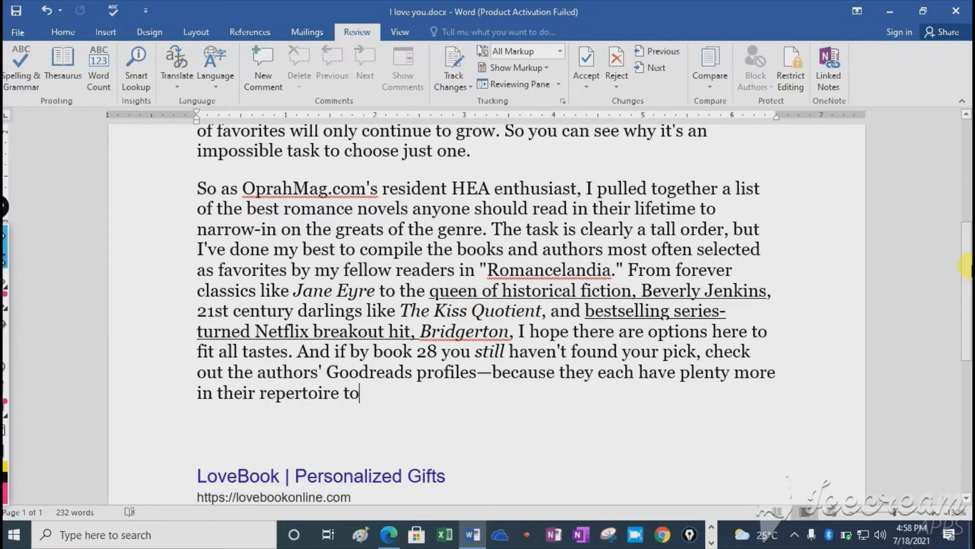
pyautogui.scroll(2, 965, 269)
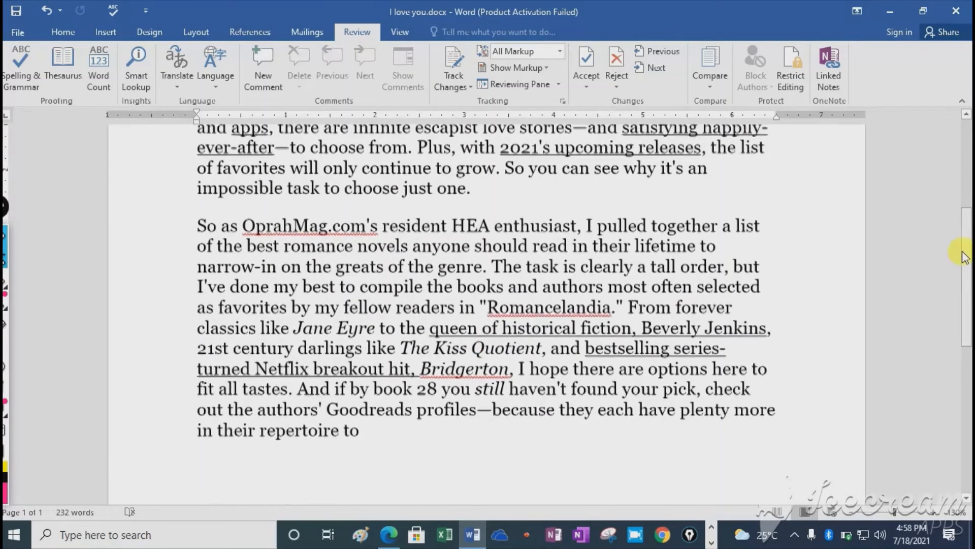
pyautogui.click(660, 55)
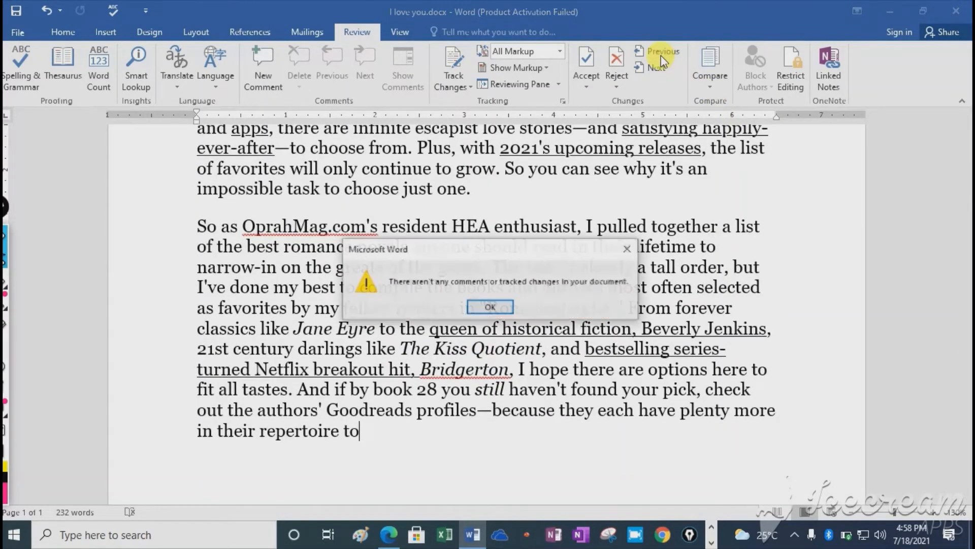
pyautogui.click(493, 307)
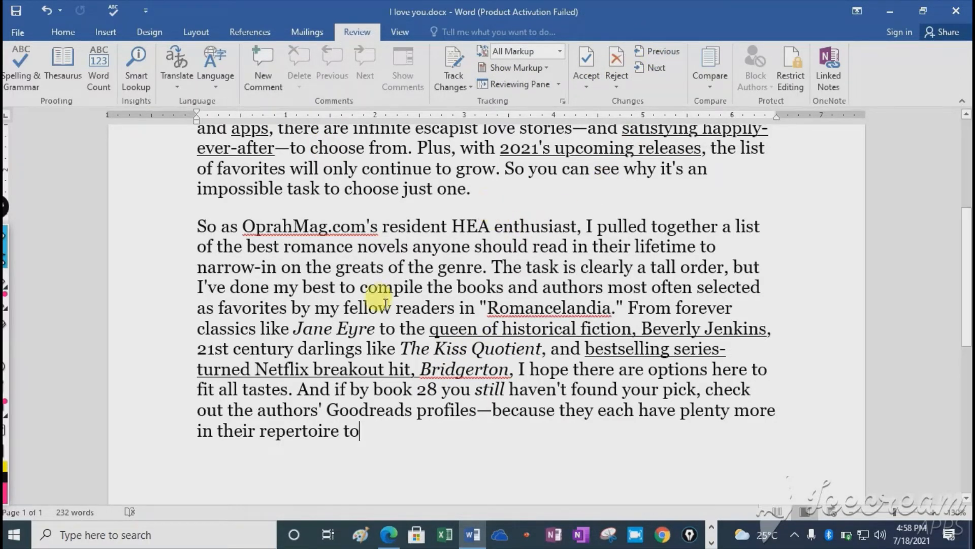
# Circle the Compare command with the screen annotation pen, and undo the drawn mark.
pyautogui.click(7, 283)
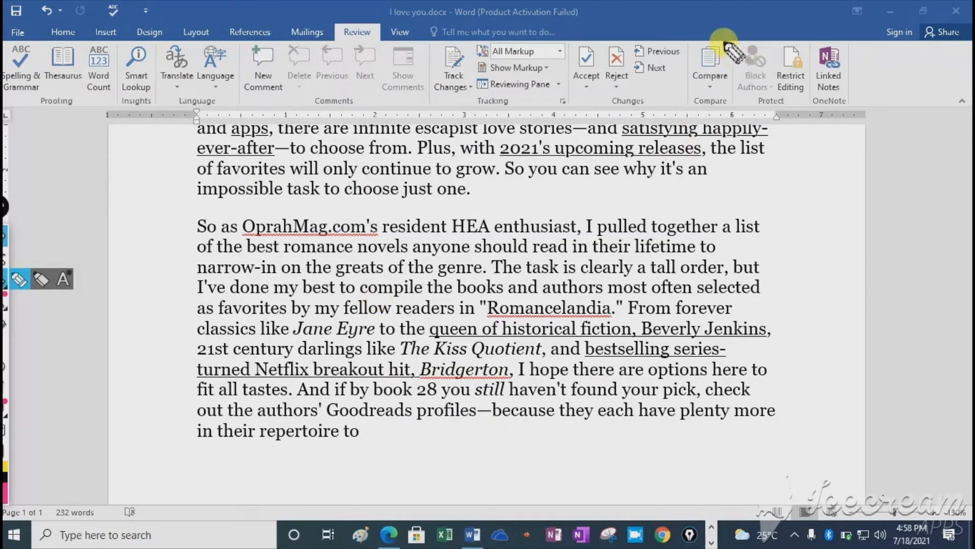
pyautogui.moveTo(724, 39)
pyautogui.mouseDown()
pyautogui.moveTo(689, 45)
pyautogui.moveTo(684, 87)
pyautogui.moveTo(734, 89)
pyautogui.moveTo(732, 5)
pyautogui.moveTo(730, 29)
pyautogui.mouseUp()
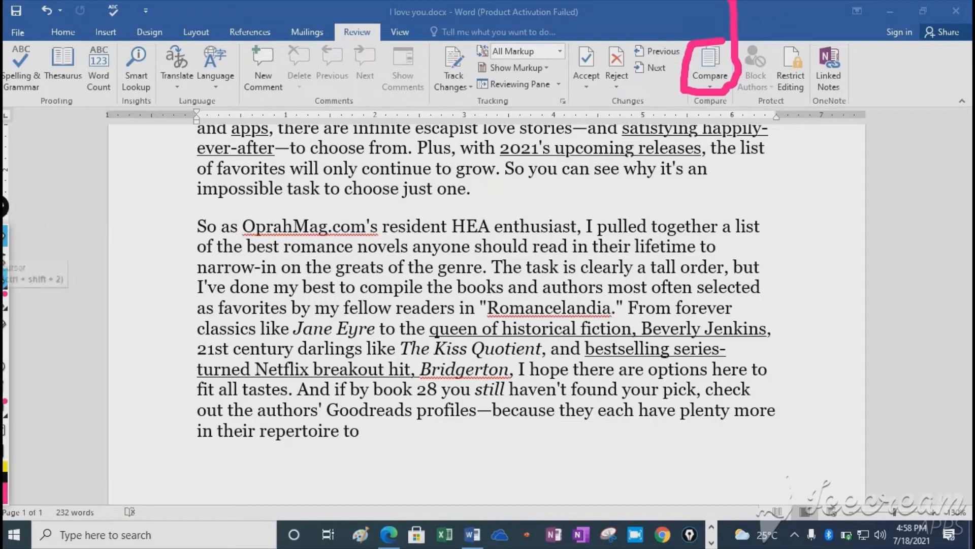
pyautogui.click(5, 258)
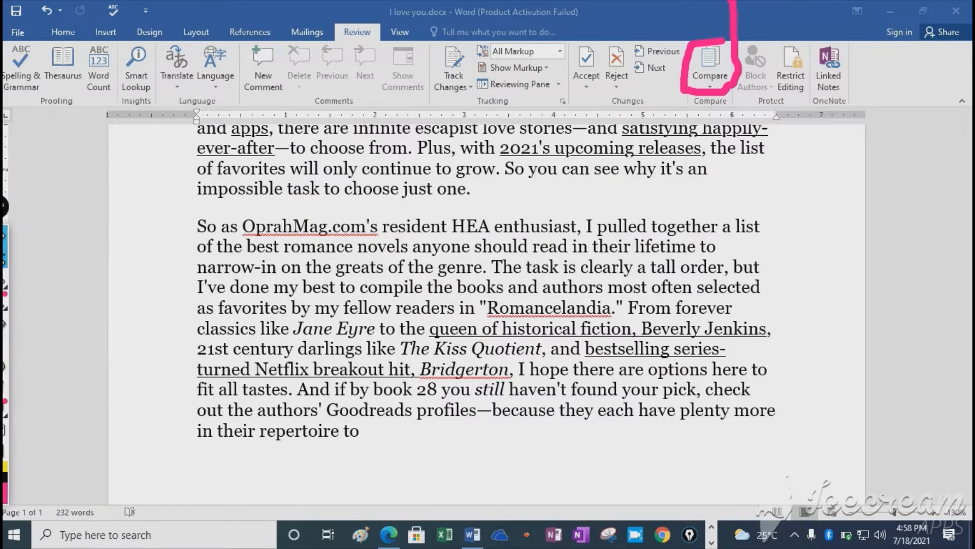
pyautogui.click(4, 366)
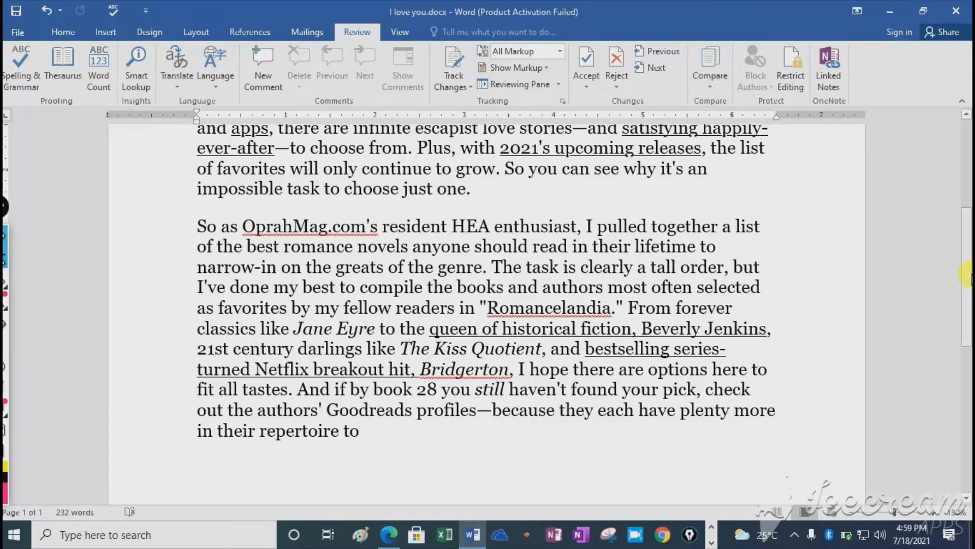
# View the options for comparing or combining document versions, and look over the document's text from its beginning.
pyautogui.scroll(2, 965, 198)
pyautogui.scroll(2, 967, 193)
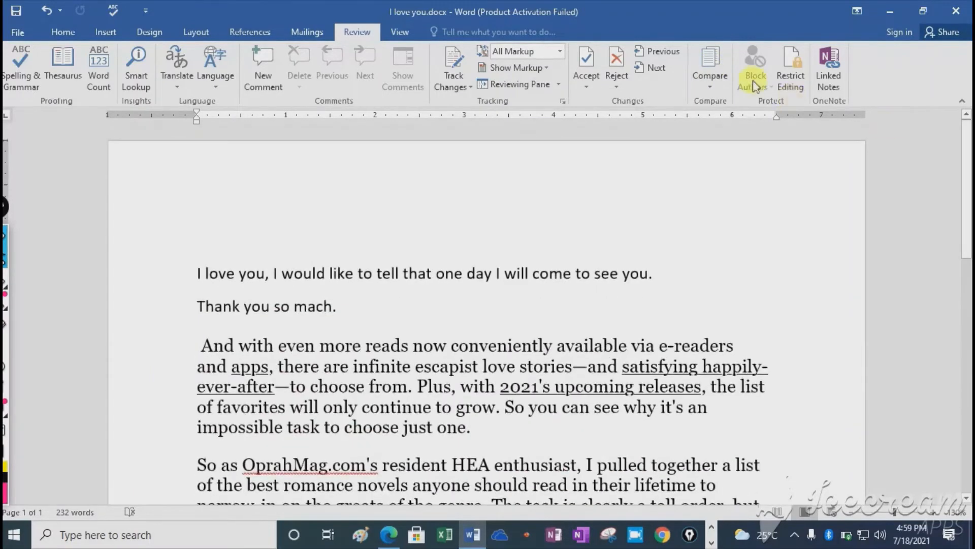
pyautogui.click(712, 62)
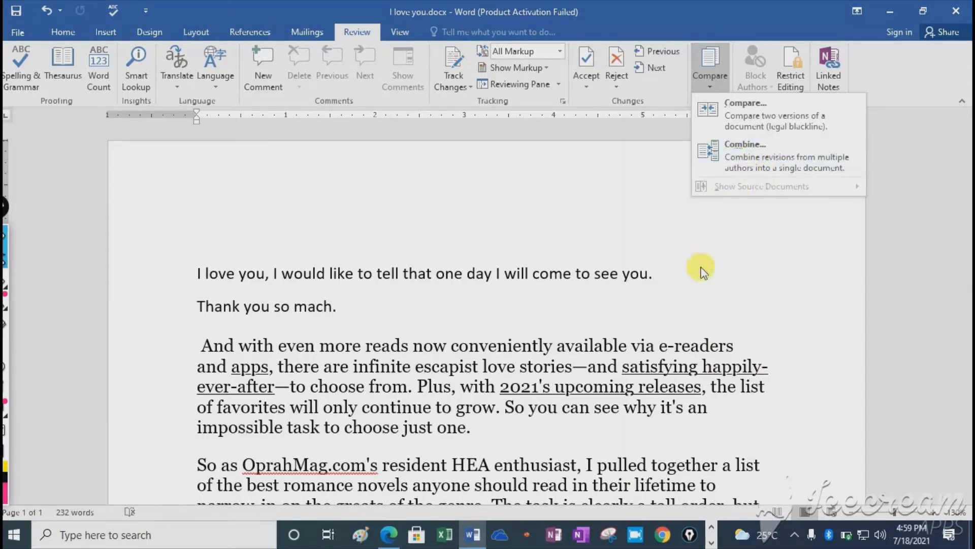
pyautogui.click(675, 231)
pyautogui.moveTo(967, 173); pyautogui.dragTo(967, 238)
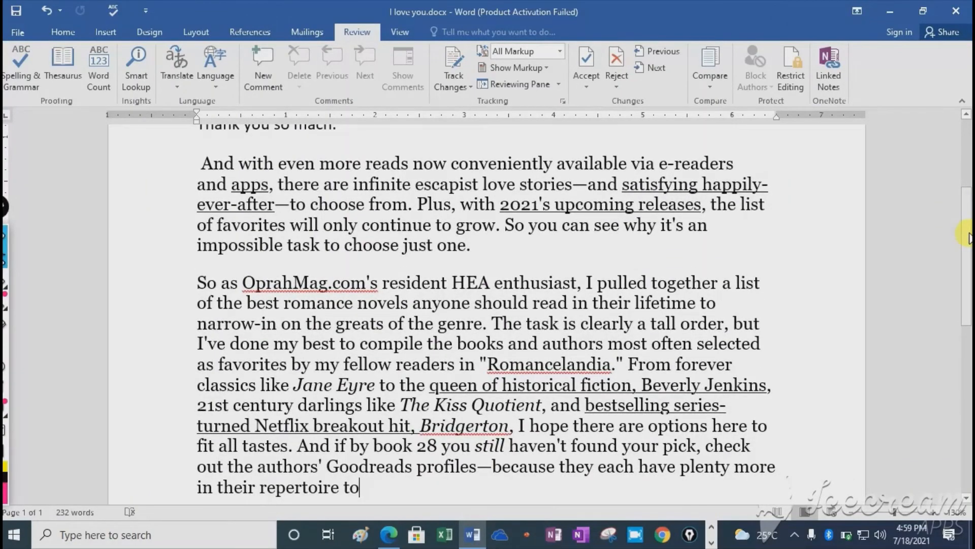
pyautogui.moveTo(967, 236); pyautogui.dragTo(967, 160)
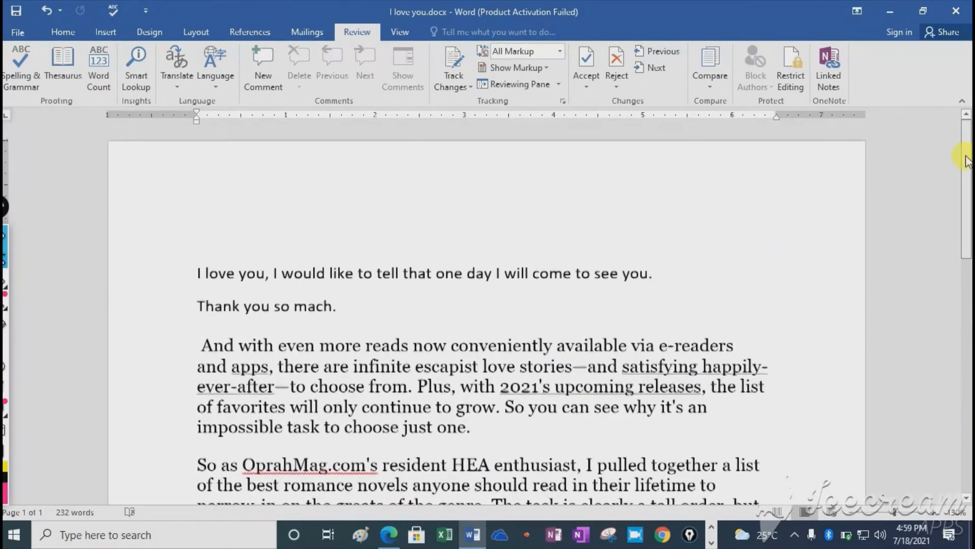
# Circle the Restrict Editing command with the screen annotation pen, and undo the drawn mark.
pyautogui.click(12, 294)
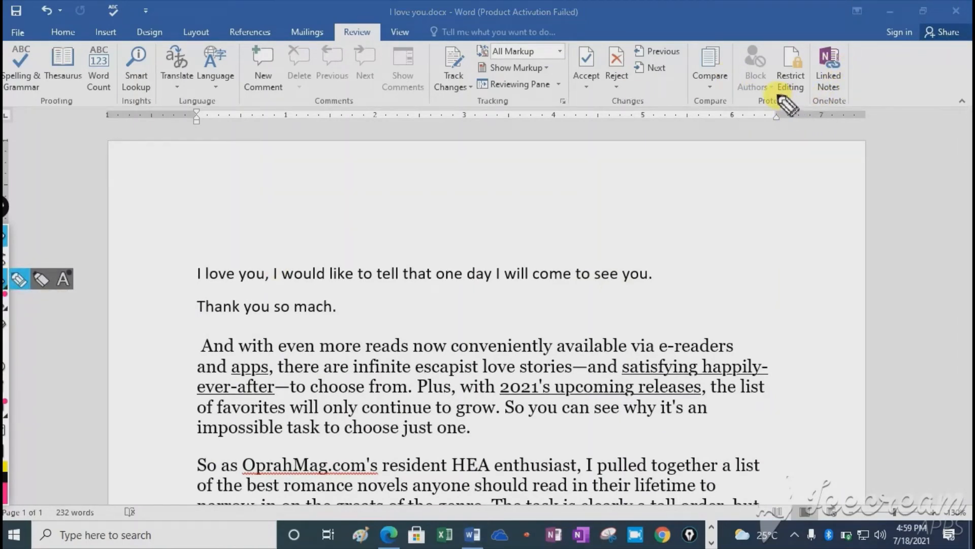
pyautogui.moveTo(796, 38)
pyautogui.mouseDown()
pyautogui.moveTo(767, 56)
pyautogui.moveTo(768, 83)
pyautogui.moveTo(808, 101)
pyautogui.mouseUp()
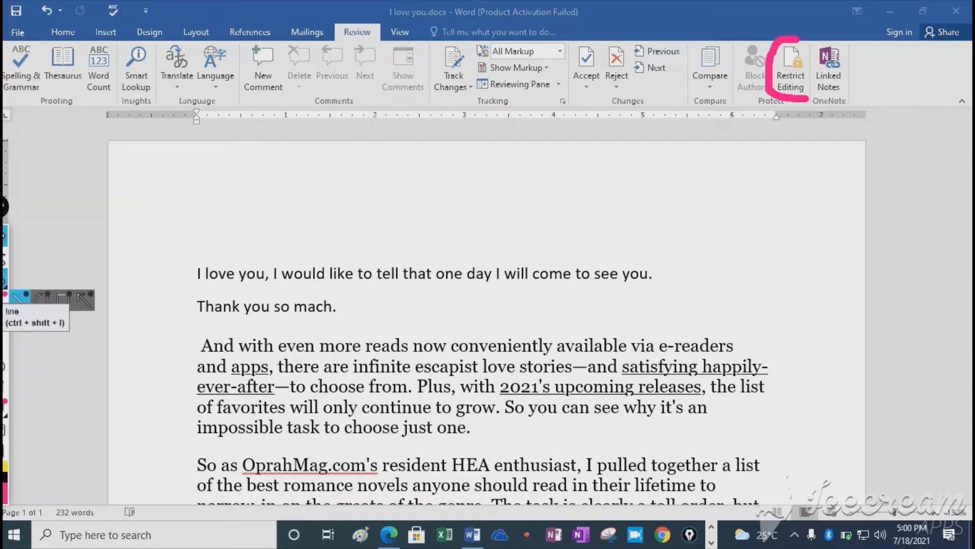
pyautogui.click(4, 258)
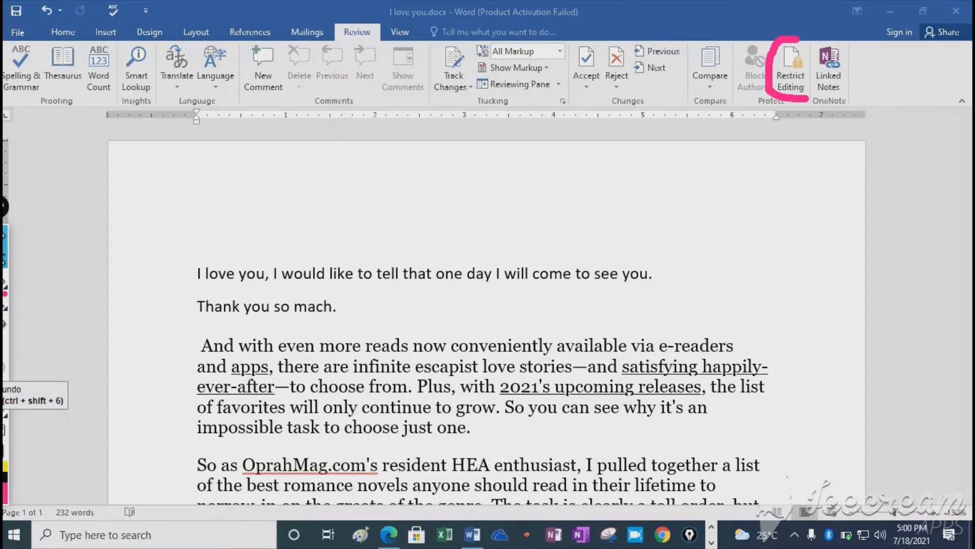
pyautogui.click(4, 366)
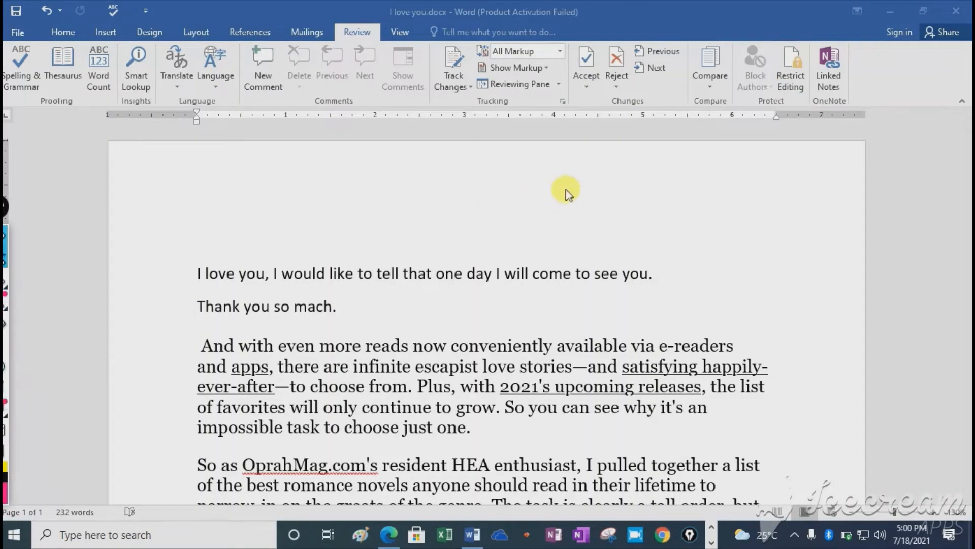
# Open the Restrict Editing settings, and set the font of the whole document to Times New Roman.
pyautogui.click(798, 75)
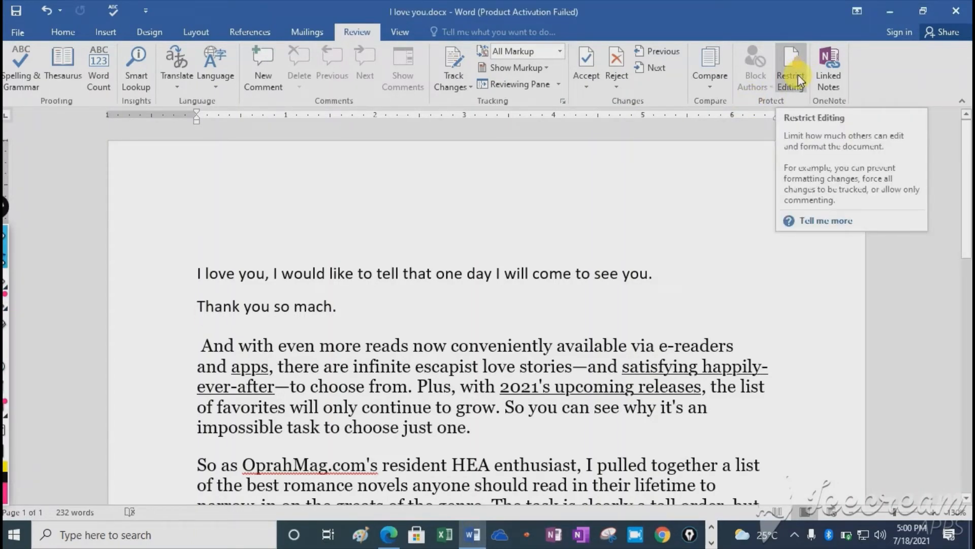
pyautogui.click(795, 85)
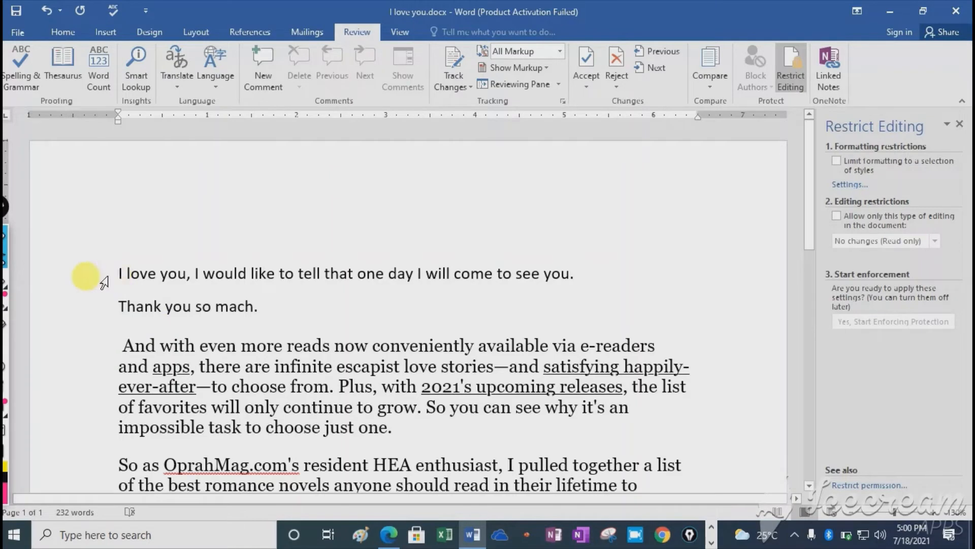
pyautogui.click(64, 32)
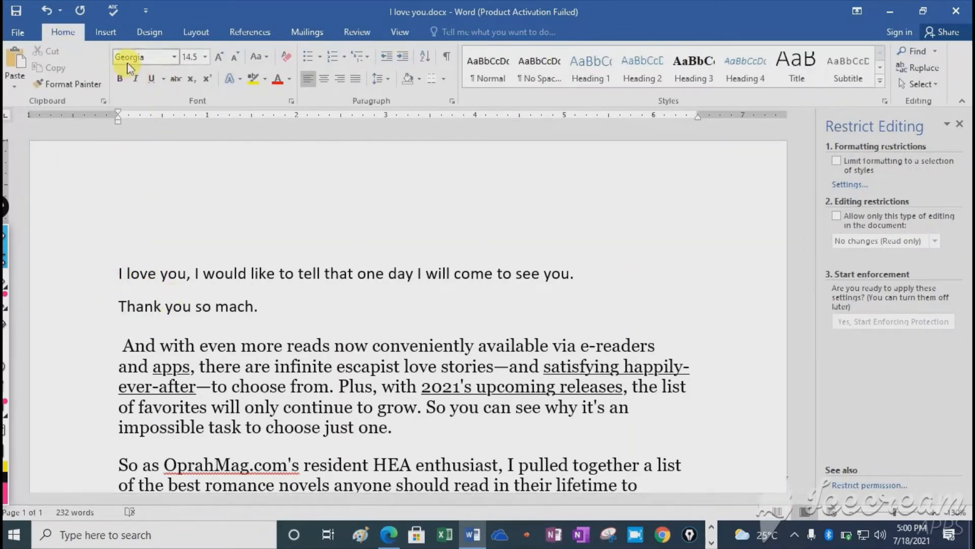
pyautogui.moveTo(112, 267); pyautogui.dragTo(255, 315)
pyautogui.click(274, 200)
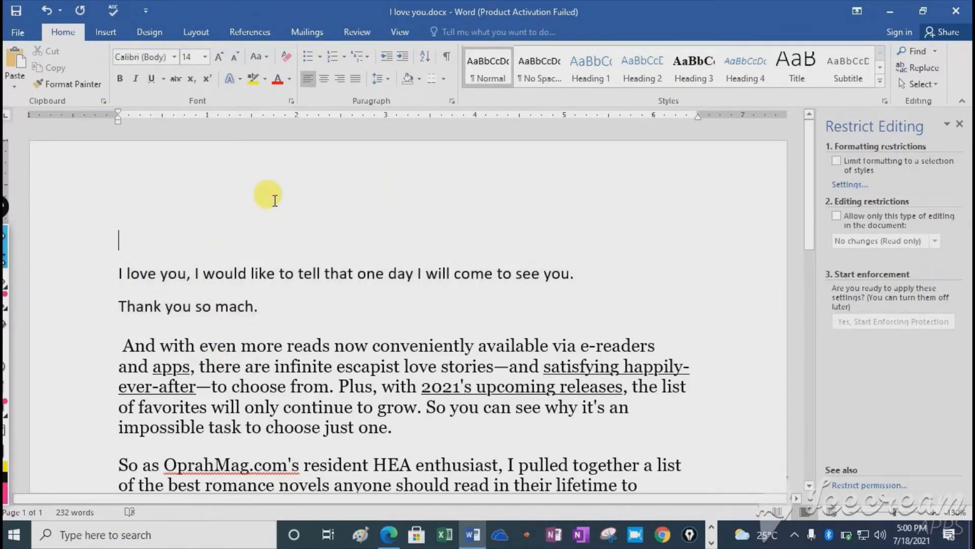
pyautogui.hotkey('ctrl', 'a')
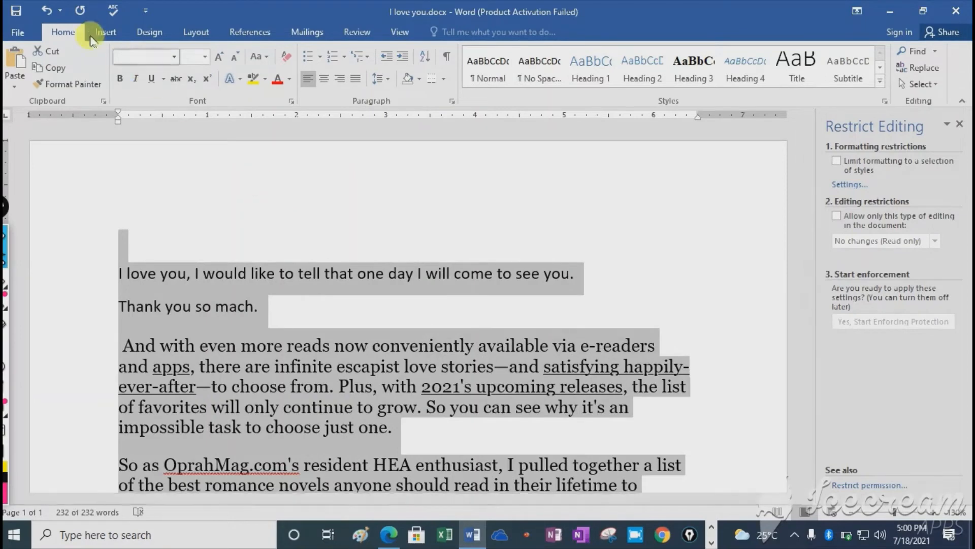
pyautogui.click(175, 58)
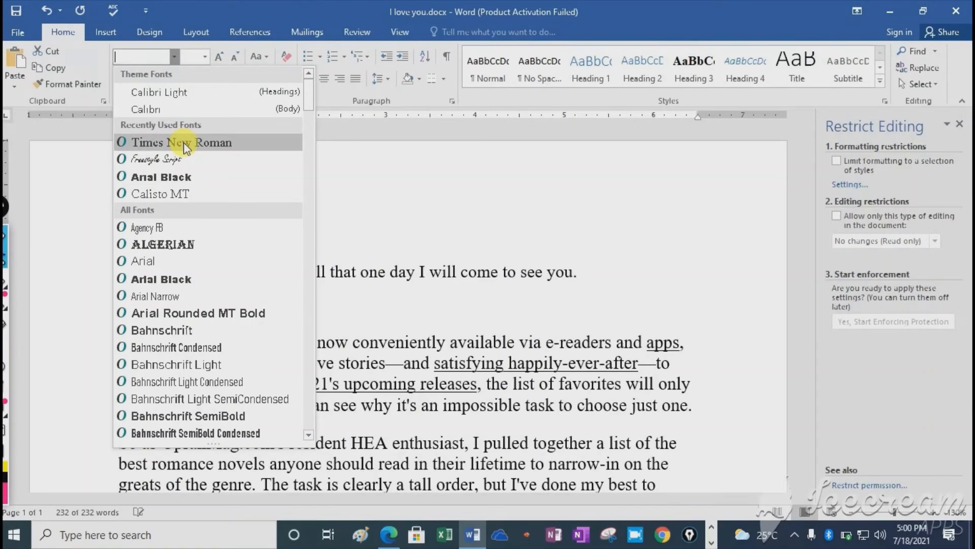
pyautogui.click(186, 144)
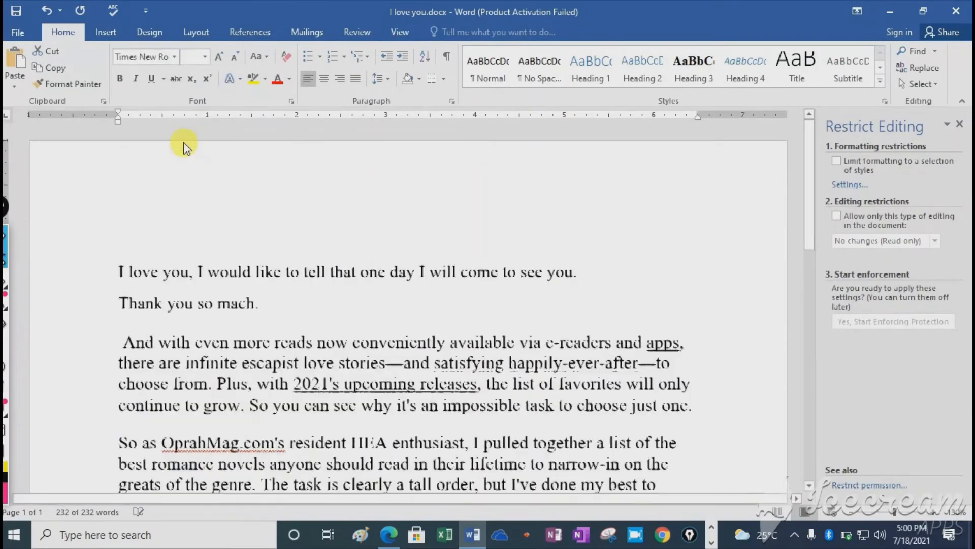
pyautogui.click(570, 249)
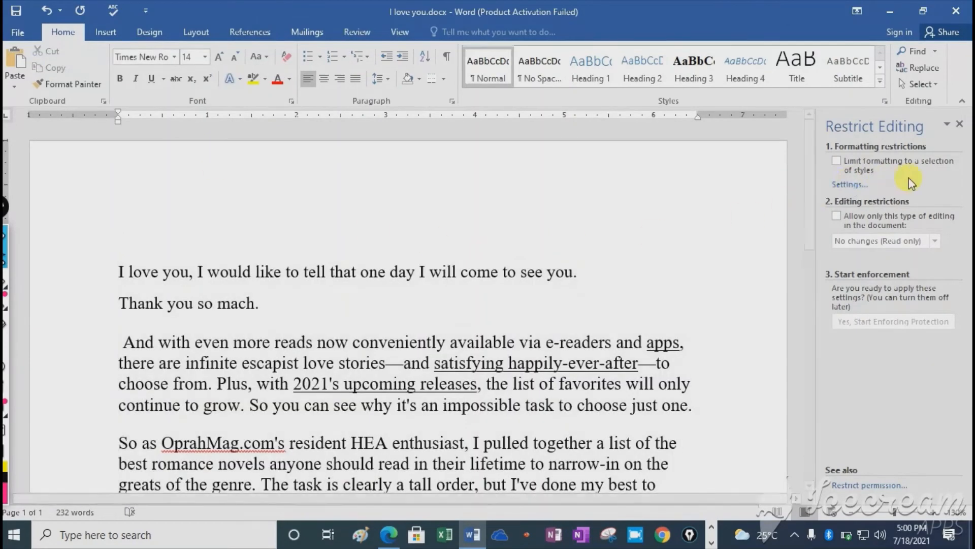
# Limit formatting to a selection of styles, restrict editing to "No changes (Read only)", and add Everyone as an exception.
pyautogui.click(836, 161)
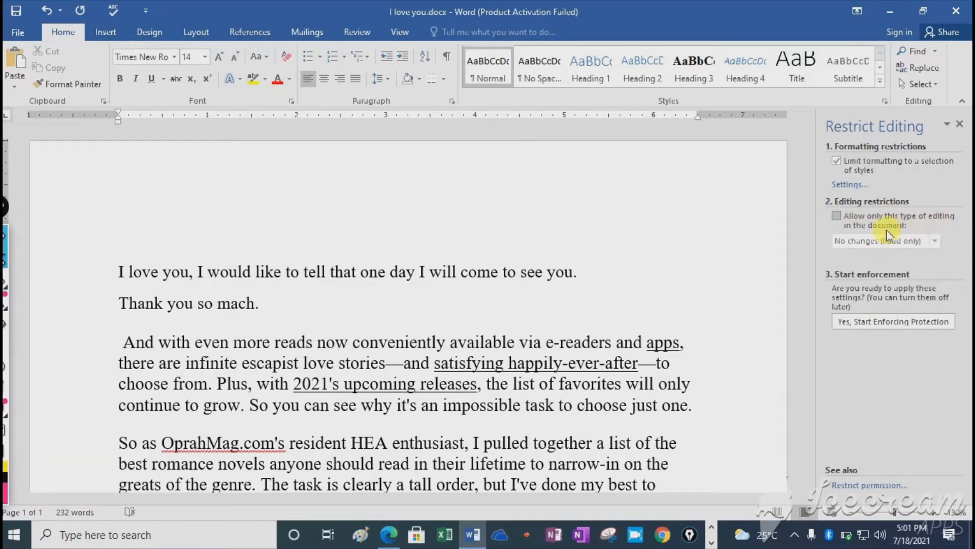
pyautogui.click(837, 216)
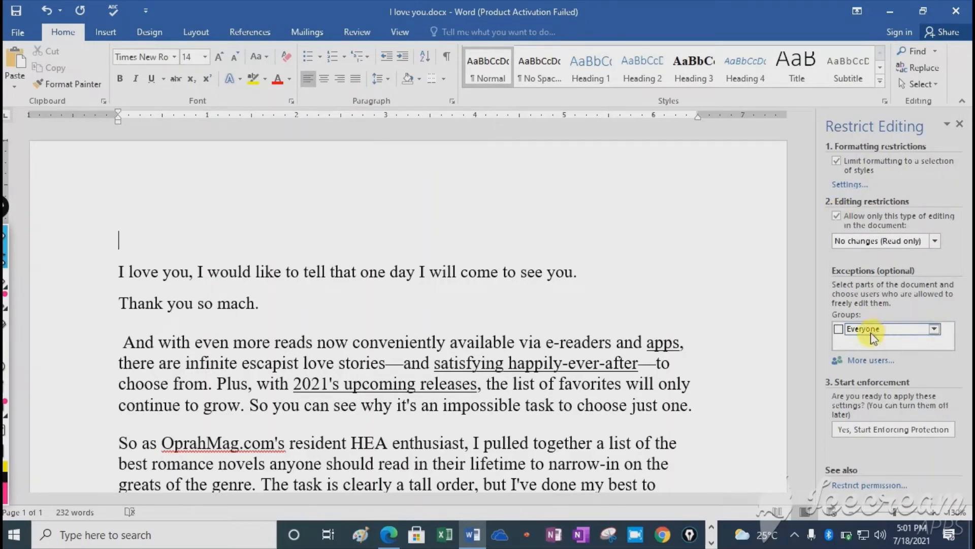
pyautogui.click(838, 330)
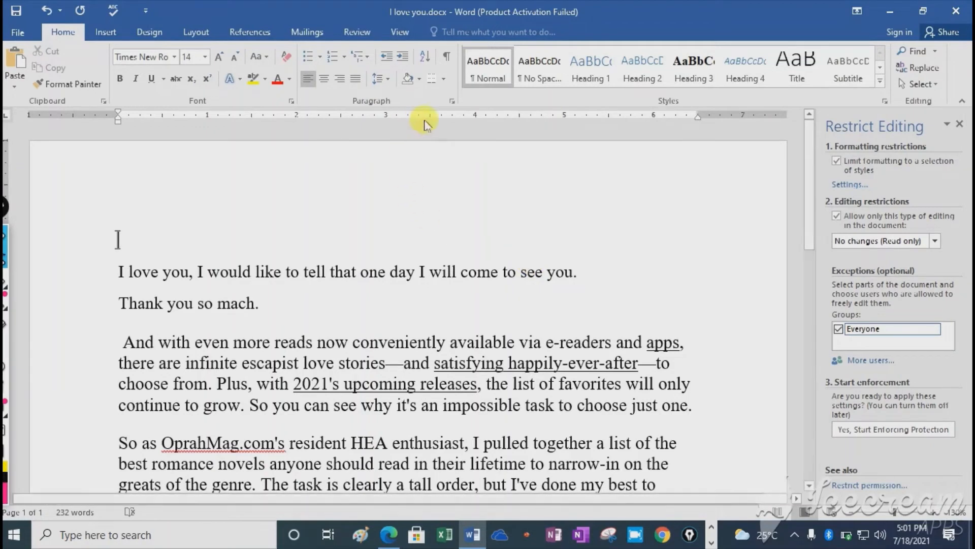
pyautogui.click(358, 35)
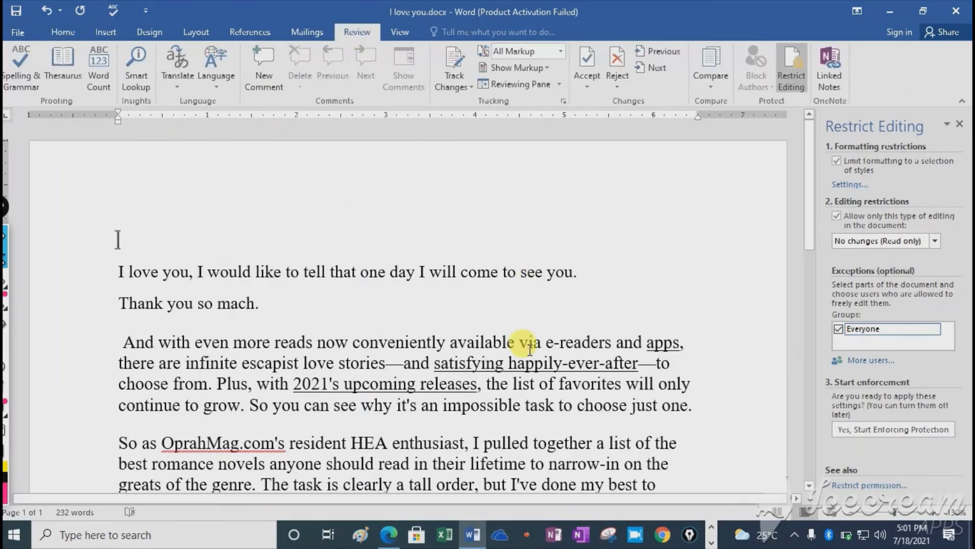
pyautogui.scroll(-1, 530, 348)
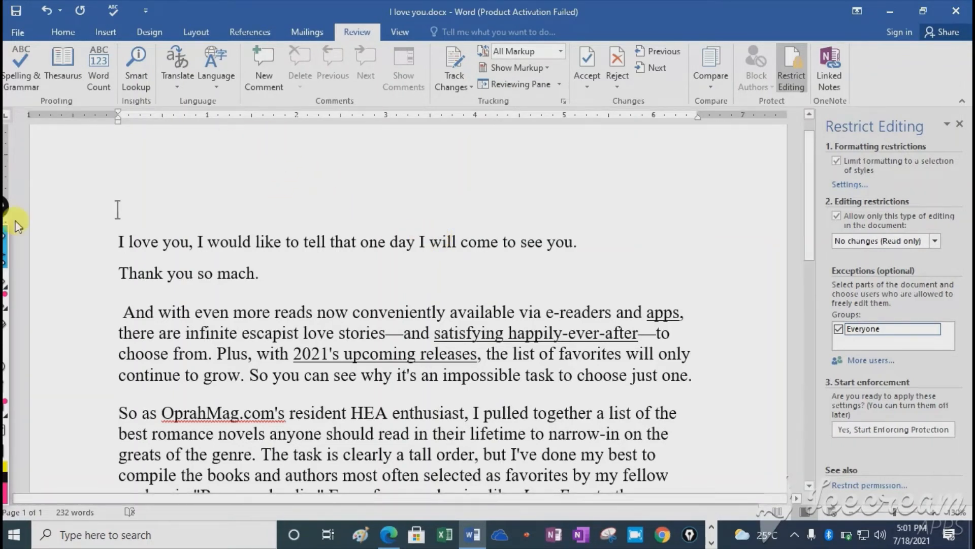
# Handwrite "office:2016" above the first line with the screen annotation pen, and clear the drawing.
pyautogui.click(18, 279)
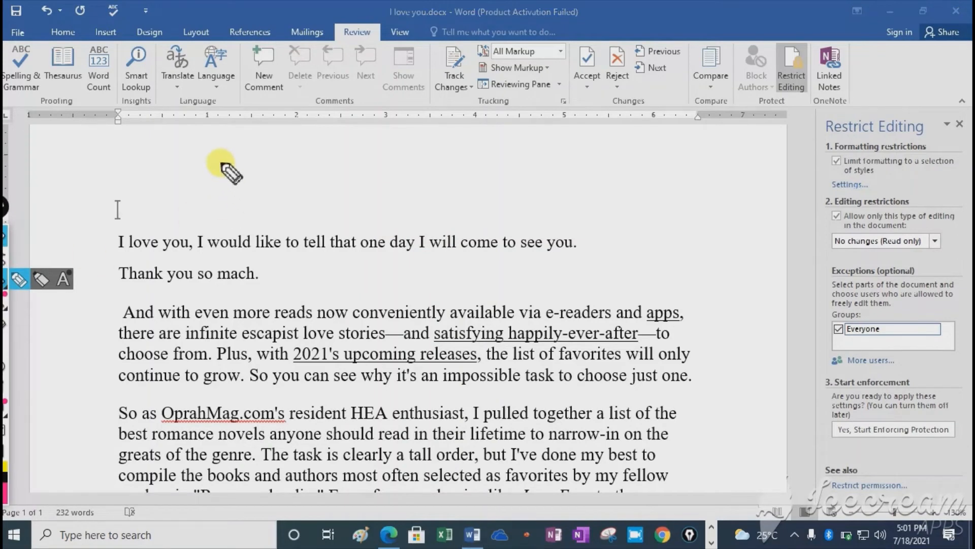
pyautogui.moveTo(218, 150)
pyautogui.mouseDown()
pyautogui.moveTo(245, 195)
pyautogui.moveTo(223, 205)
pyautogui.moveTo(256, 202)
pyautogui.mouseUp()
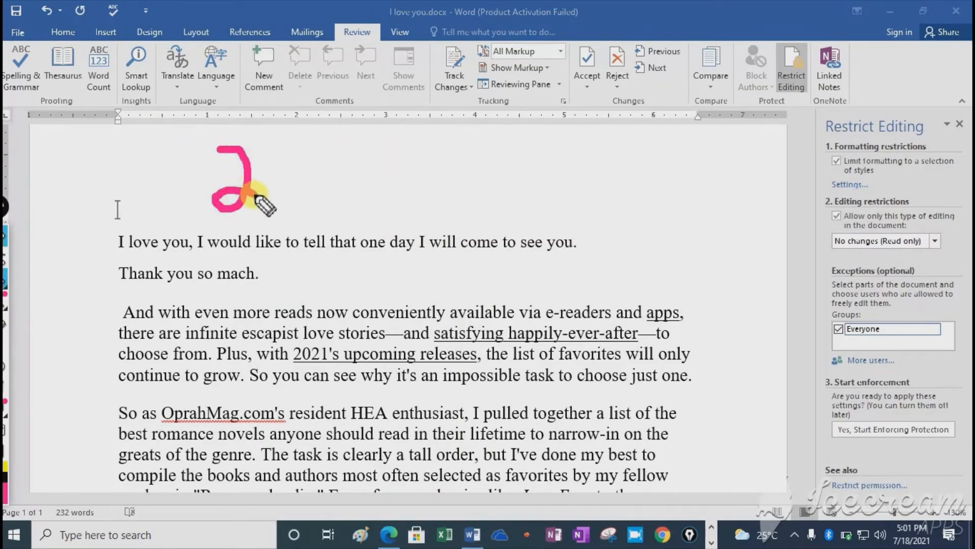
pyautogui.moveTo(273, 158)
pyautogui.mouseDown()
pyautogui.moveTo(273, 192)
pyautogui.moveTo(311, 191)
pyautogui.moveTo(274, 159)
pyautogui.mouseUp()
pyautogui.moveTo(337, 152); pyautogui.dragTo(336, 206)
pyautogui.moveTo(388, 143)
pyautogui.mouseDown()
pyautogui.moveTo(375, 148)
pyautogui.moveTo(370, 201)
pyautogui.moveTo(383, 191)
pyautogui.moveTo(371, 184)
pyautogui.mouseUp()
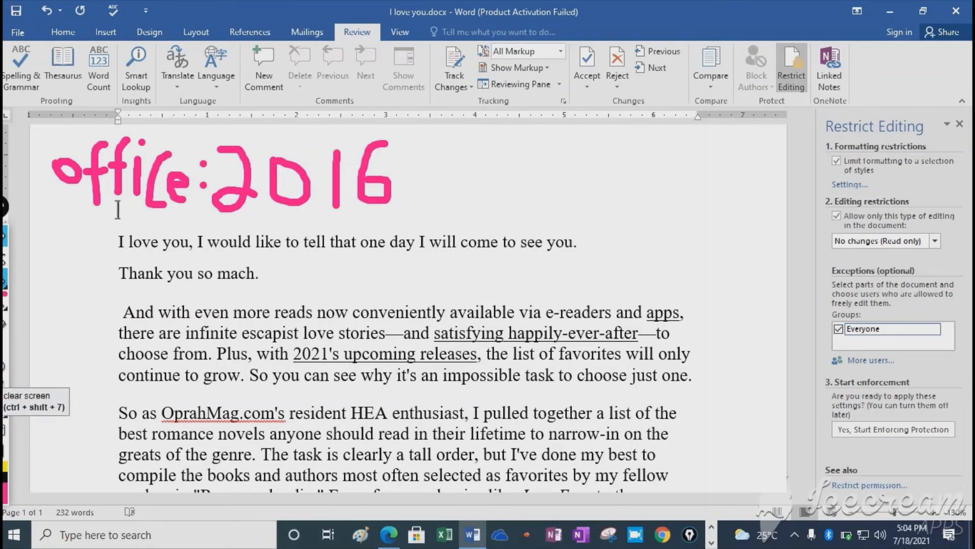
pyautogui.click(5, 402)
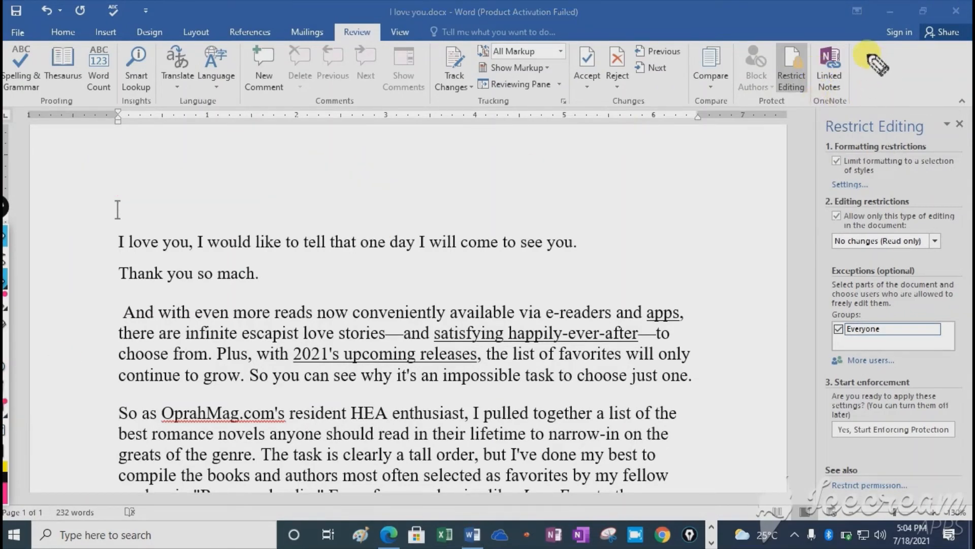
# Circle the Linked Notes command with the screen annotation pen.
pyautogui.moveTo(851, 41)
pyautogui.mouseDown()
pyautogui.moveTo(825, 33)
pyautogui.moveTo(809, 104)
pyautogui.moveTo(854, 113)
pyautogui.mouseUp()
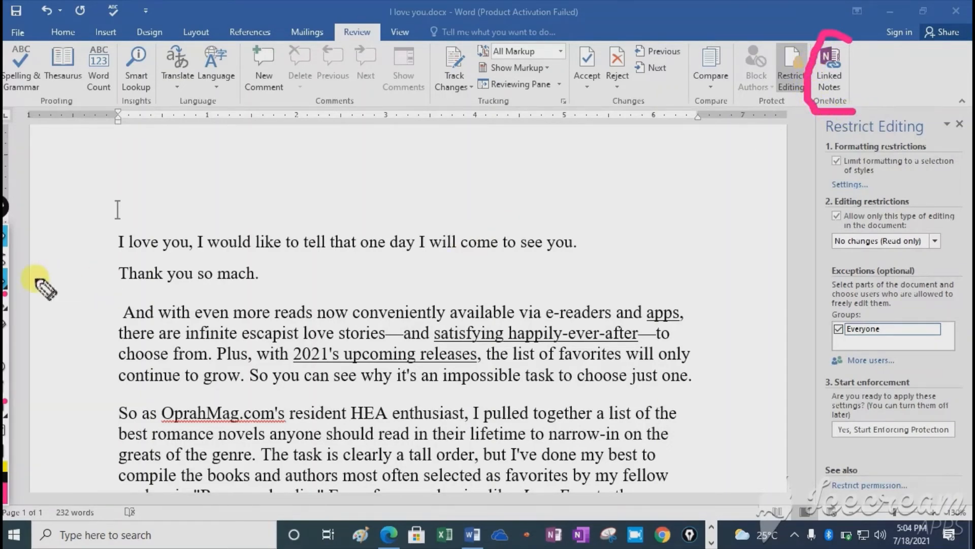
# Start Linked Notes for the document and place the new note page in the Quick Notes section of My Notebook.
pyautogui.click(833, 88)
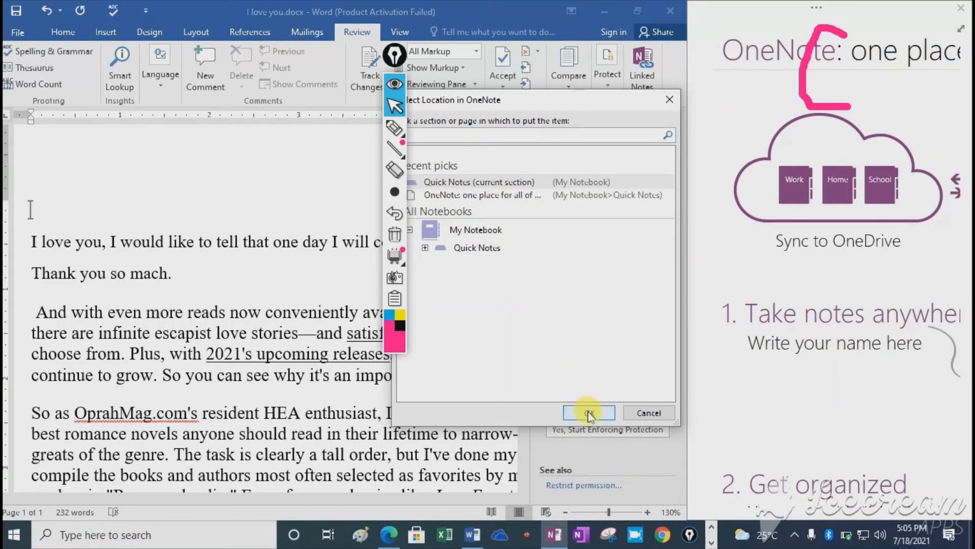
pyautogui.click(479, 231)
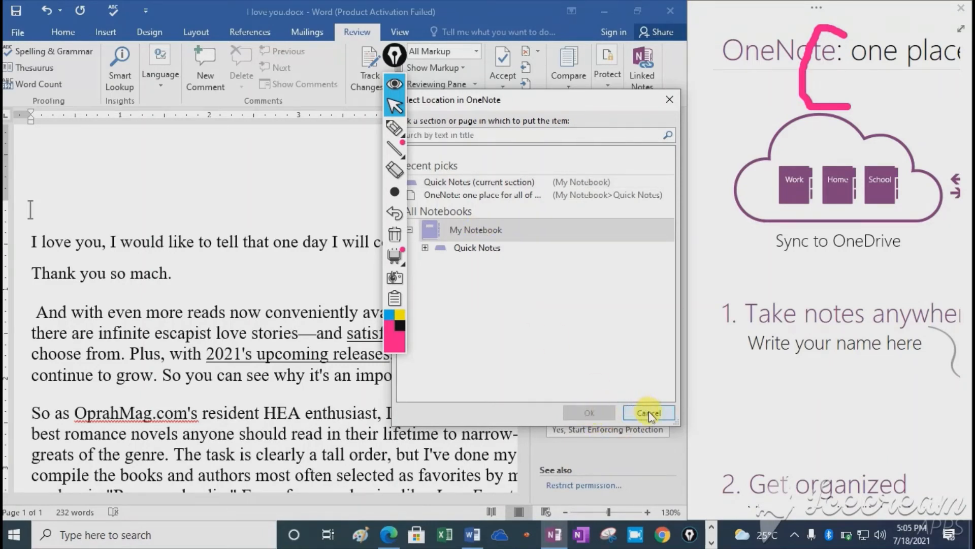
pyautogui.click(468, 254)
pyautogui.click(588, 413)
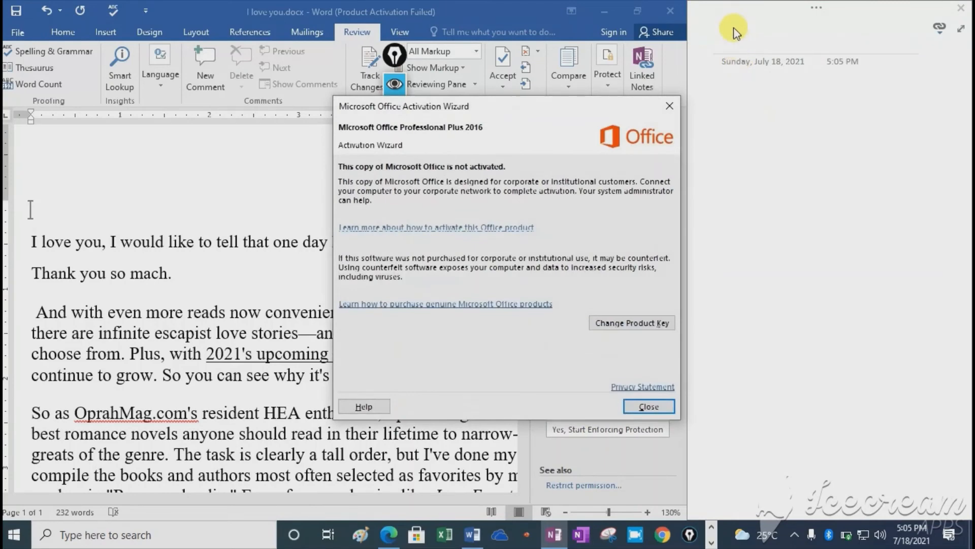
# Dismiss the Office activation wizard and title the new linked note page "My document".
pyautogui.click(670, 106)
pyautogui.click(730, 37)
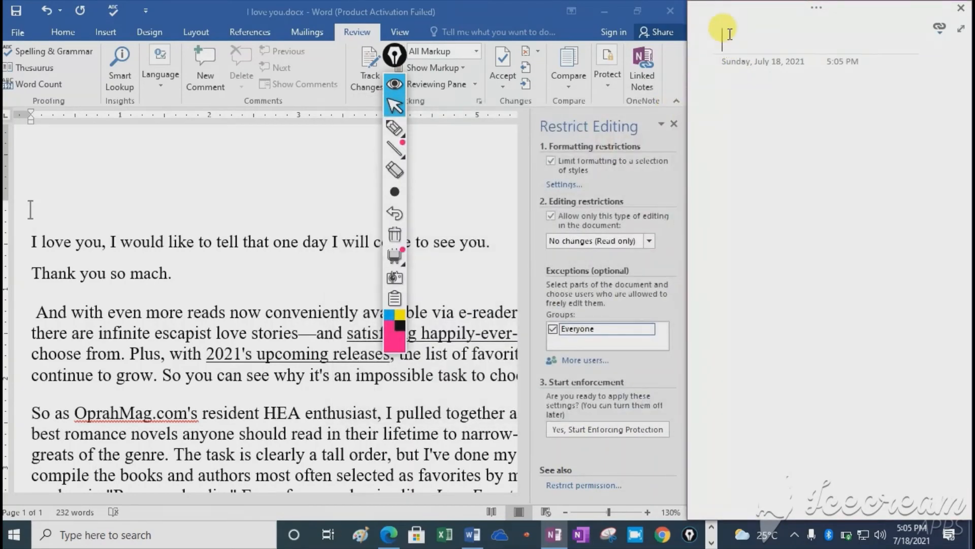
pyautogui.write('My document')
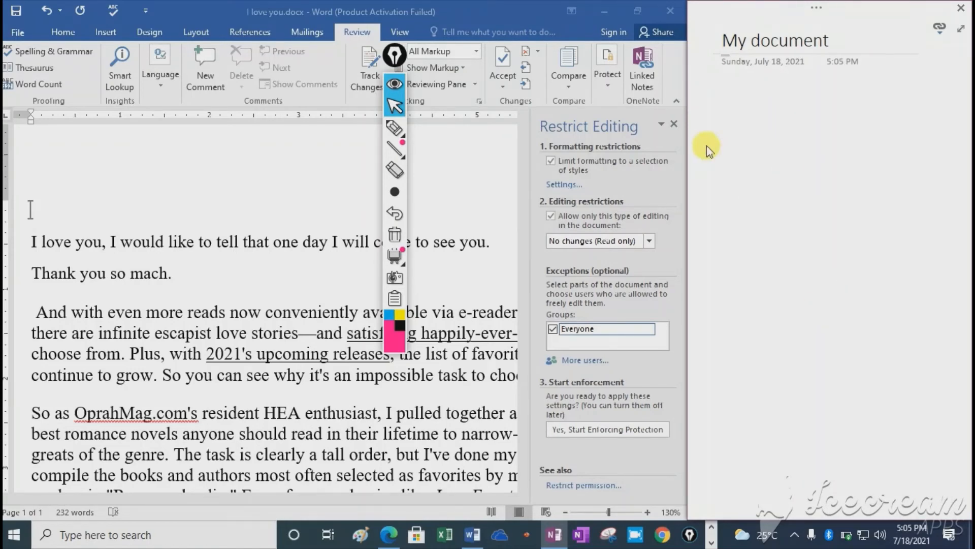
# Collapse the screen annotation toolbar and move it clear of the ribbon, and switch the docked note page to the full OneNote window.
pyautogui.click(394, 60)
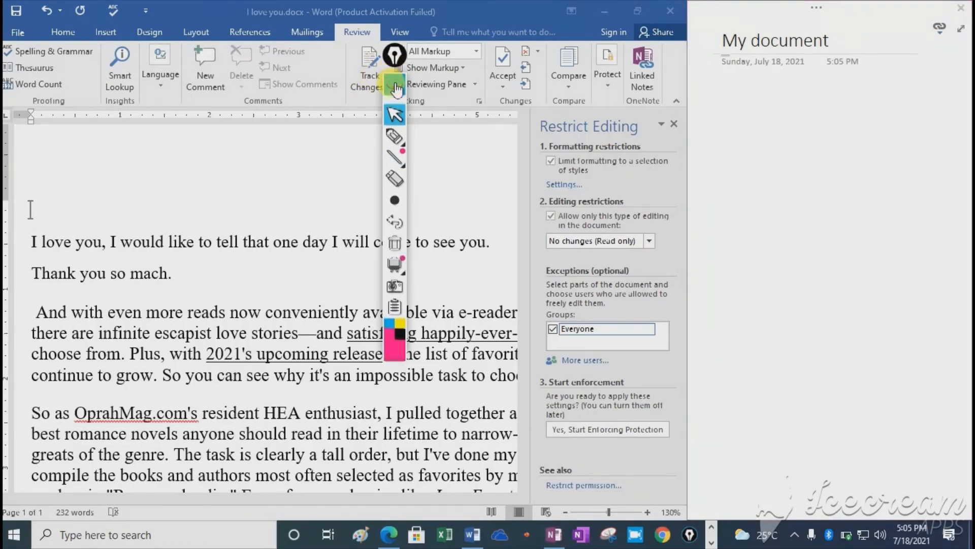
pyautogui.moveTo(393, 60); pyautogui.dragTo(6, 287)
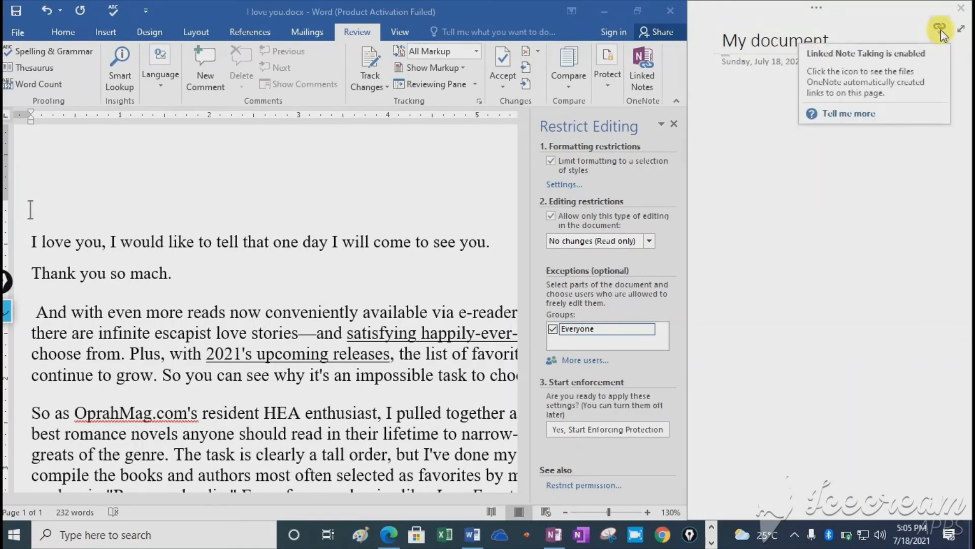
pyautogui.click(961, 29)
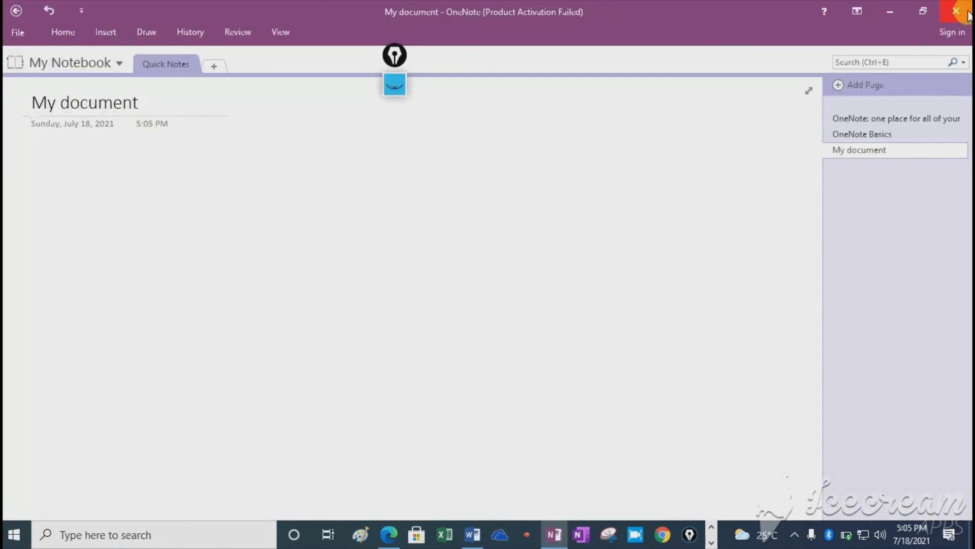
# Minimize OneNote to return to the Word document, and move the collapsed annotation toolbar off the ribbon into the page margin.
pyautogui.click(925, 11)
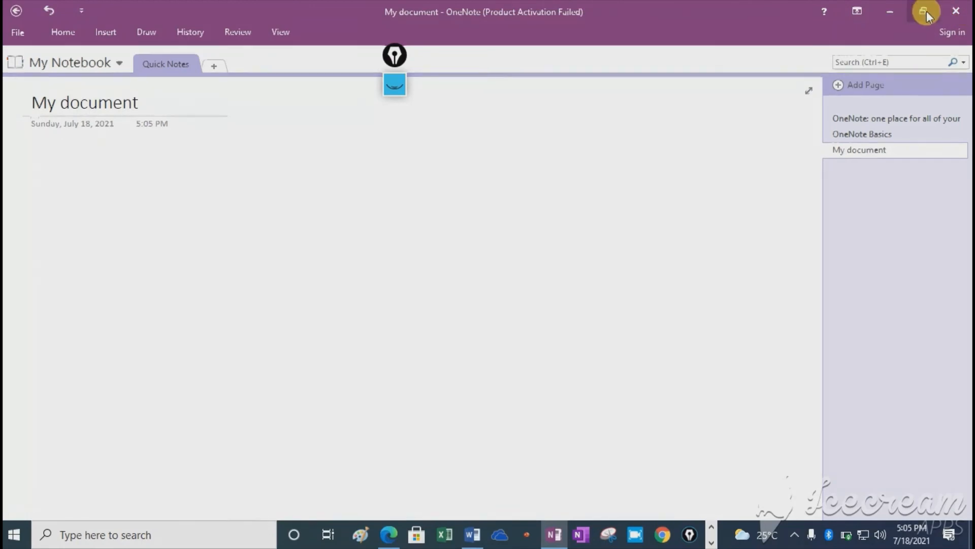
pyautogui.click(923, 12)
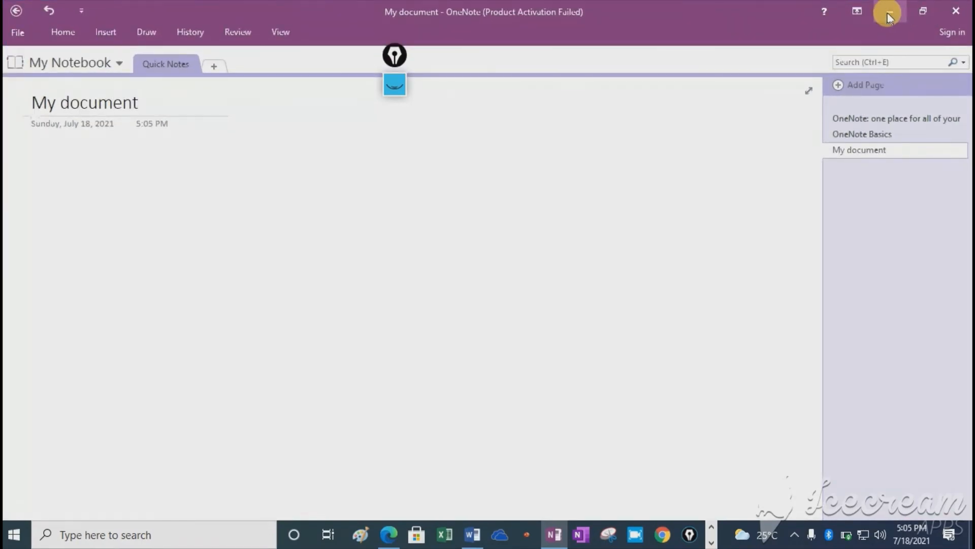
pyautogui.click(888, 12)
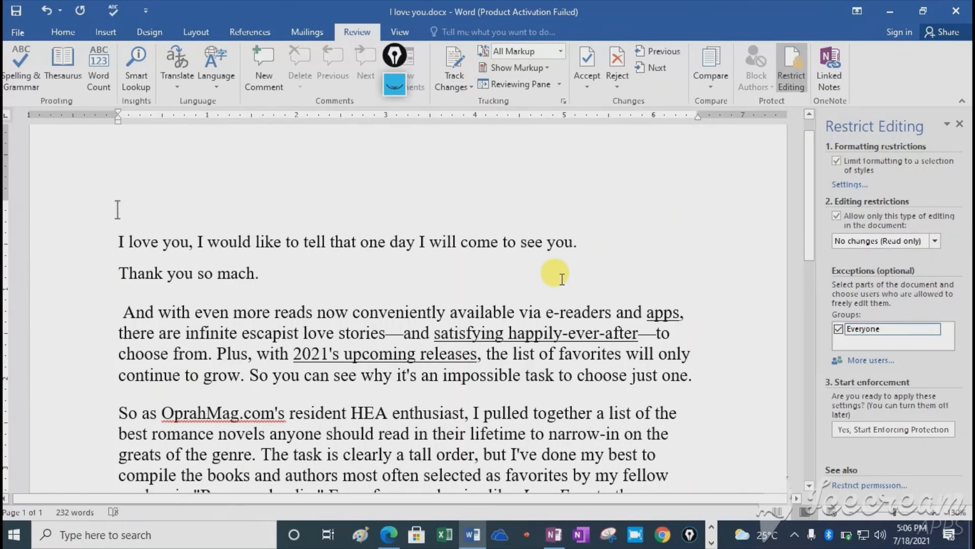
pyautogui.moveTo(394, 55); pyautogui.dragTo(41, 267)
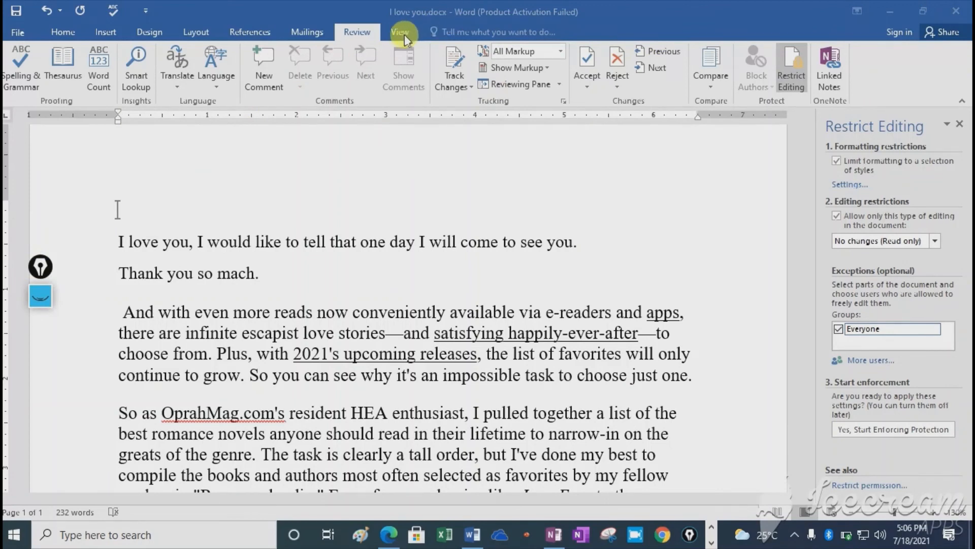